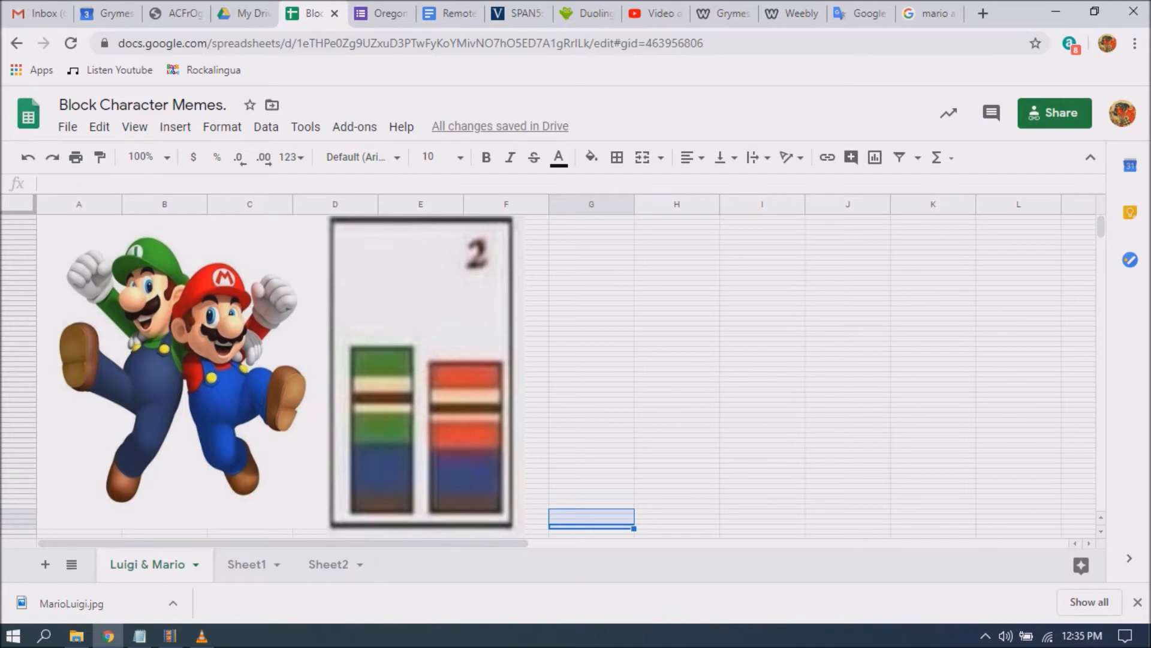
Fill the selected cells at the base of column G with dark orange 3 (brown) for Luigi's shoes
click(591, 157)
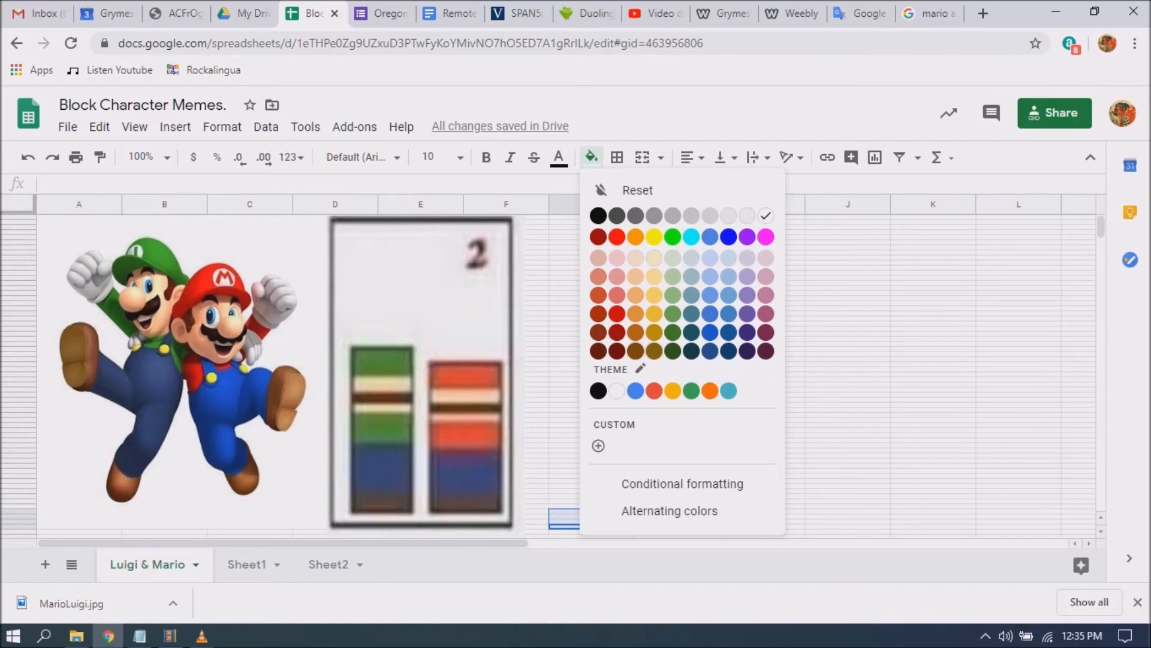
click(636, 351)
click(591, 390)
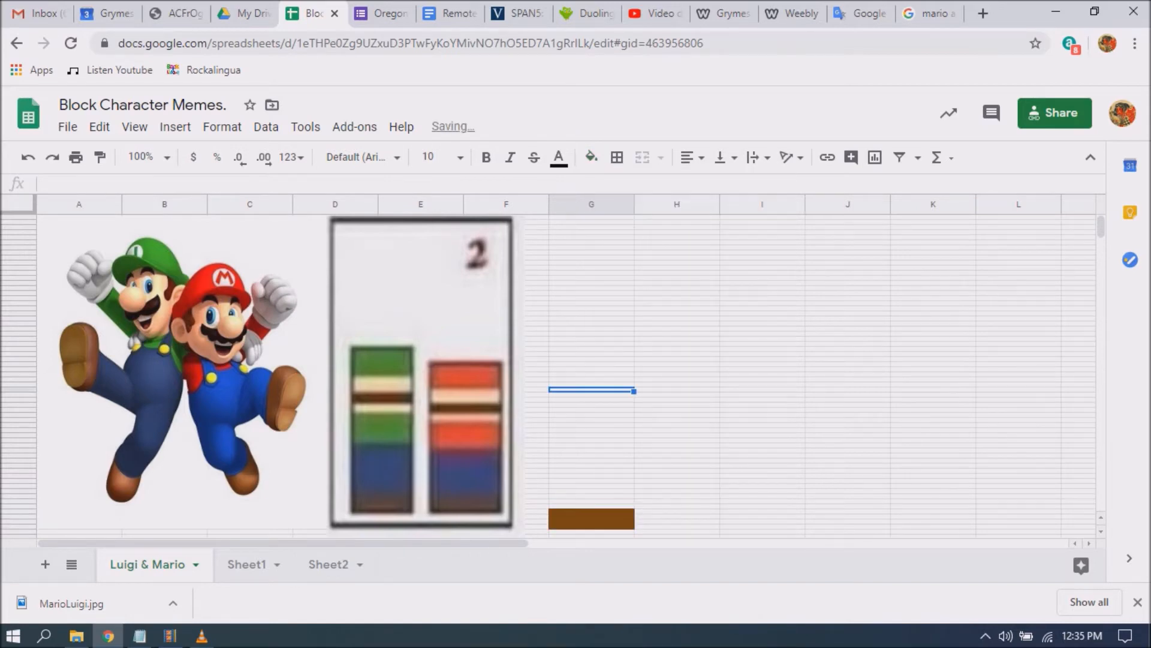
Copy the brown base block from column G into the same rows of column I for Mario's shoes
click(592, 522)
click(592, 526)
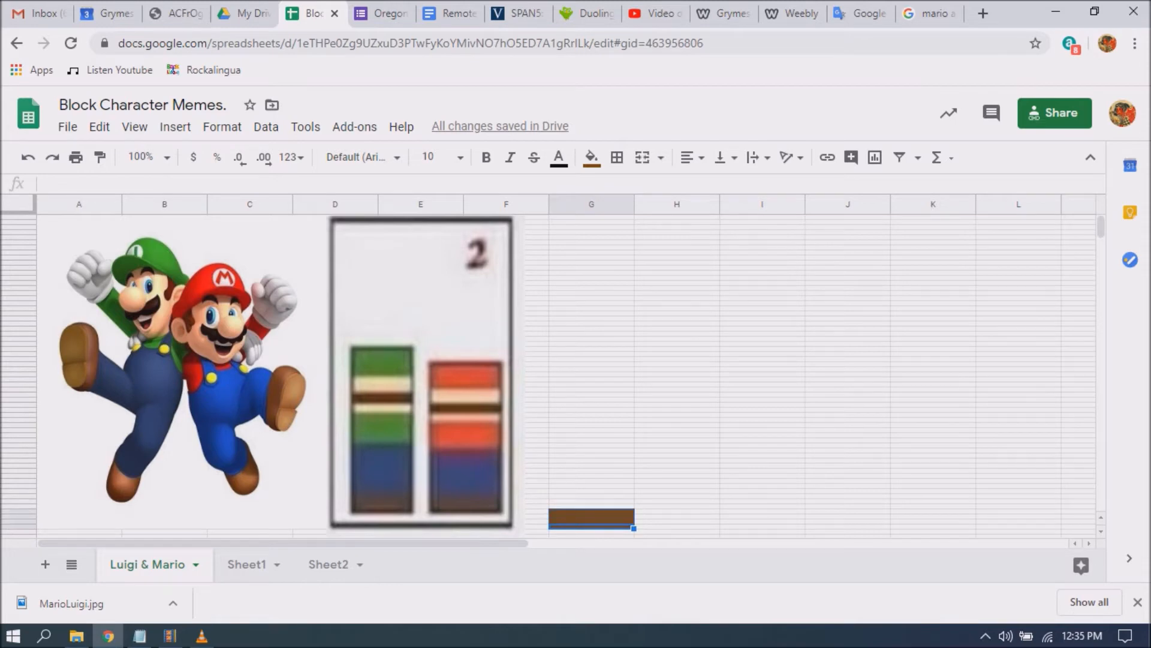
key(Up)
key(Up)
key(Up)
key(shift+Down)
key(shift+Down)
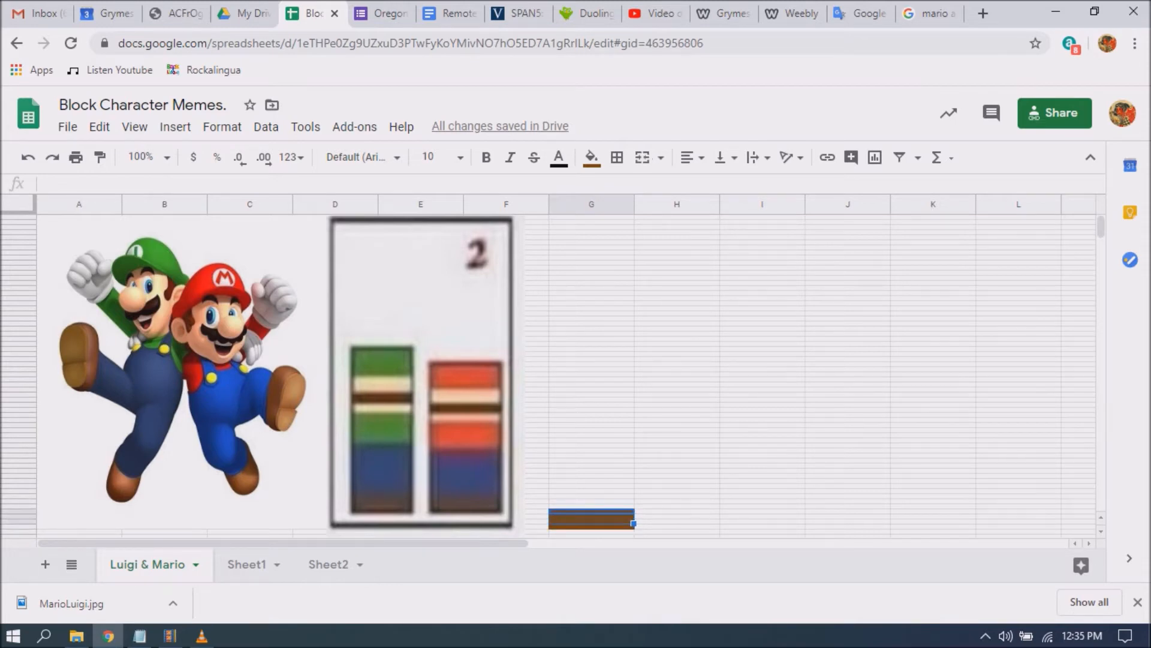
key(shift+Down)
key(Right)
key(Right)
key(Right)
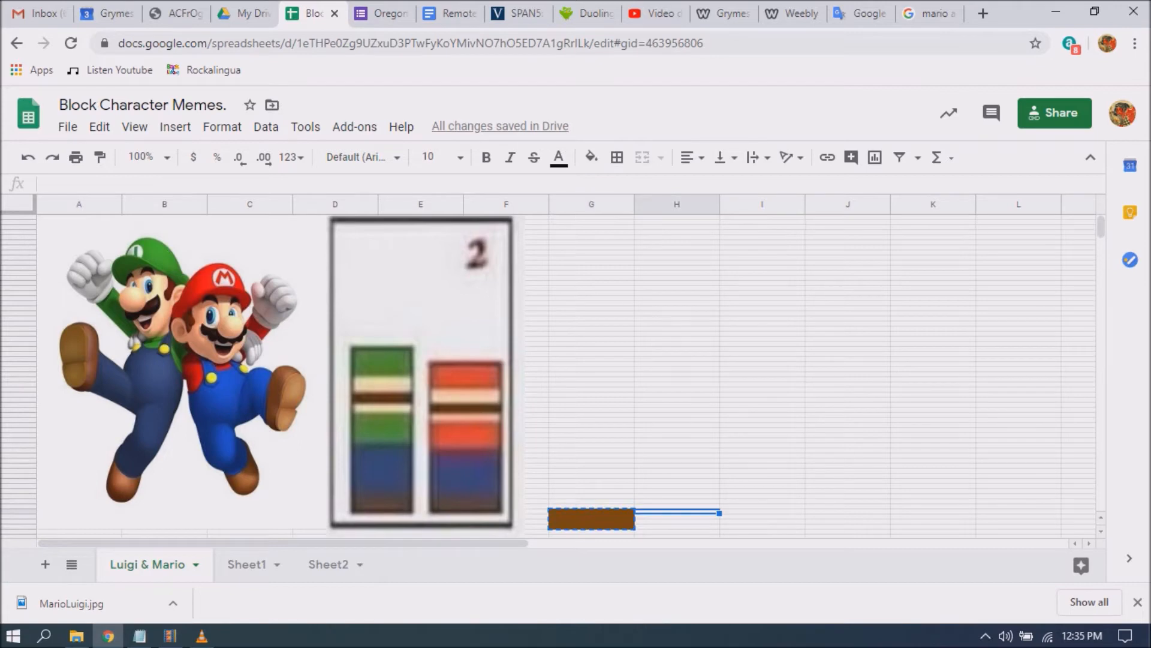
key(Left)
key(shift+Down)
key(shift+Down)
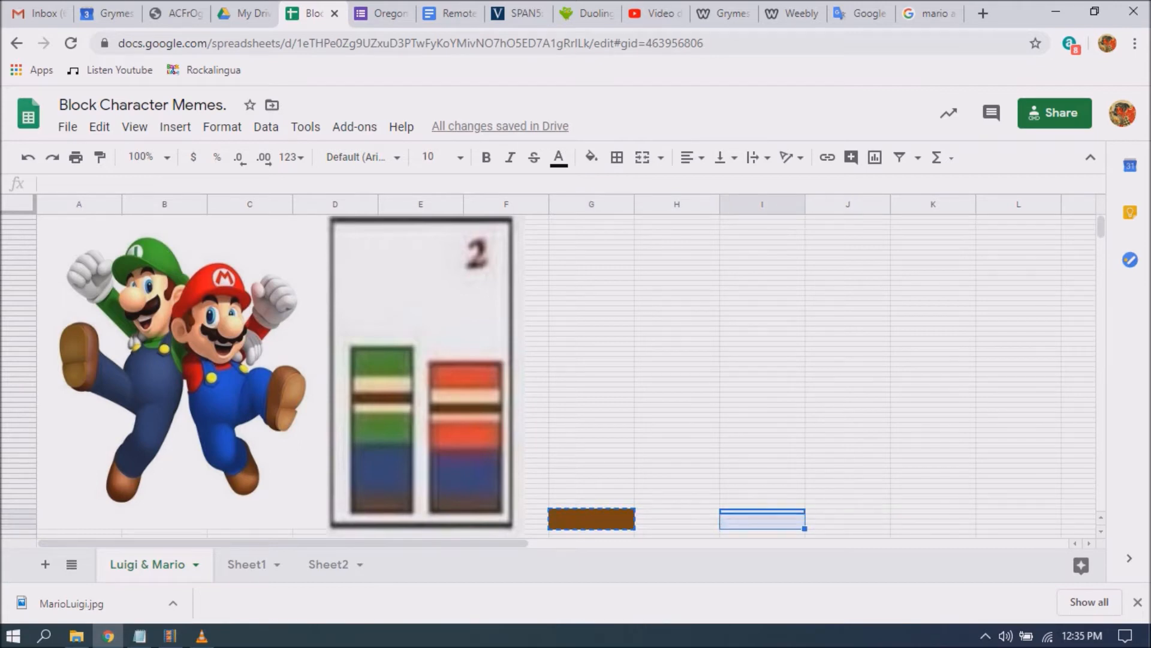
key(ctrl+v)
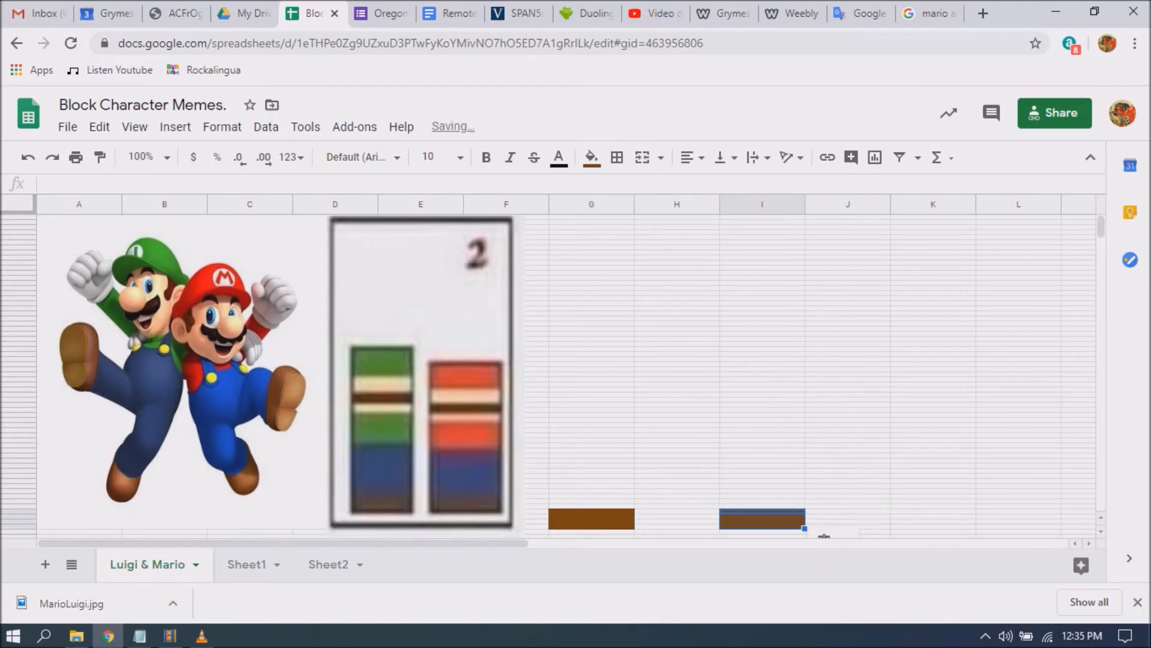
Paste the copied brown block higher in column G, level with Luigi's mustache band in the reference picture
key(Up)
key(Up)
key(Up)
key(Up)
key(Up)
key(Up)
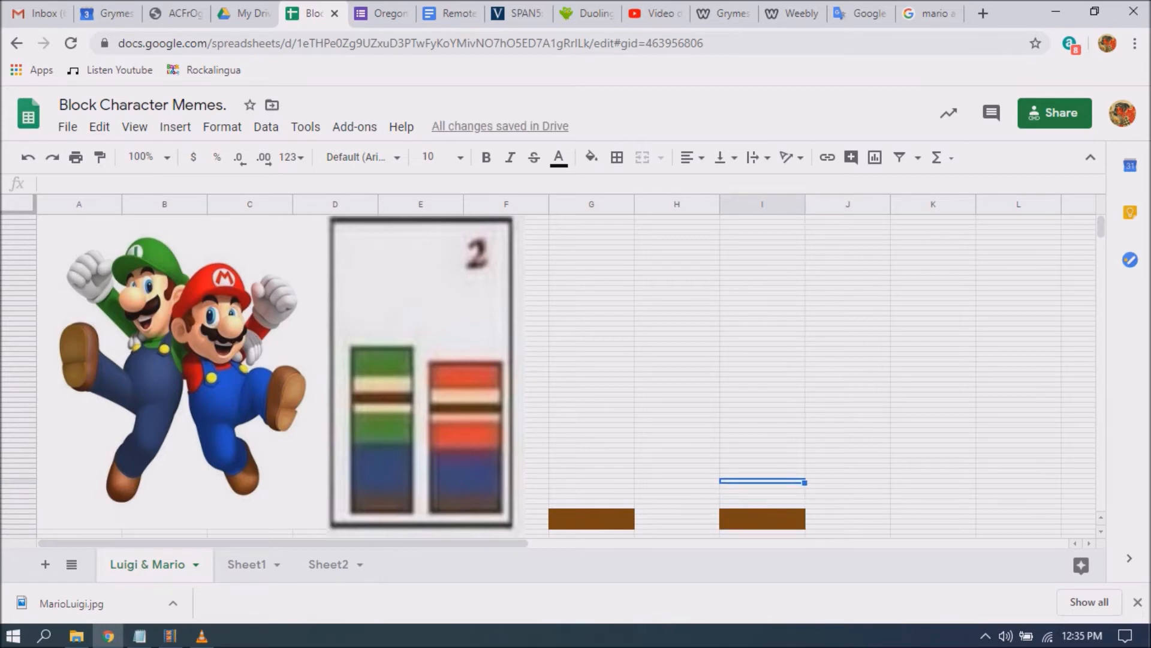
key(Left)
key(Up)
key(Up)
key(Up)
key(Up)
key(Up)
key(Up)
key(Up)
key(Up)
key(Up)
key(Up)
key(Up)
key(Up)
key(Up)
key(Up)
key(Up)
key(Up)
key(Up)
key(Up)
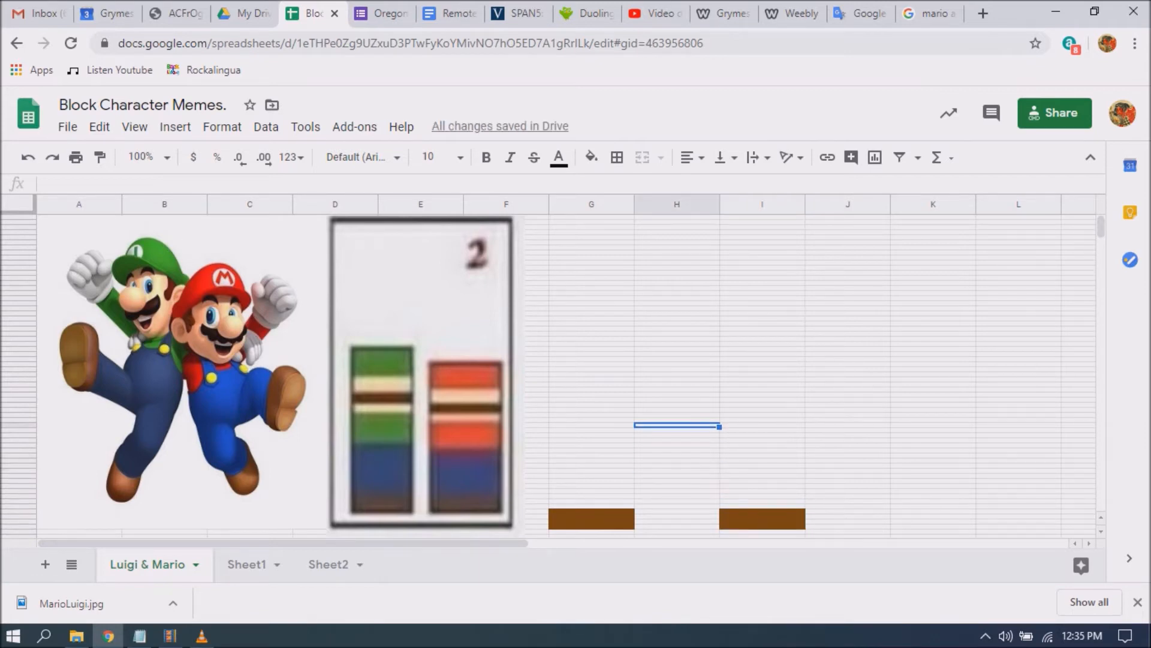
key(Left)
key(Left)
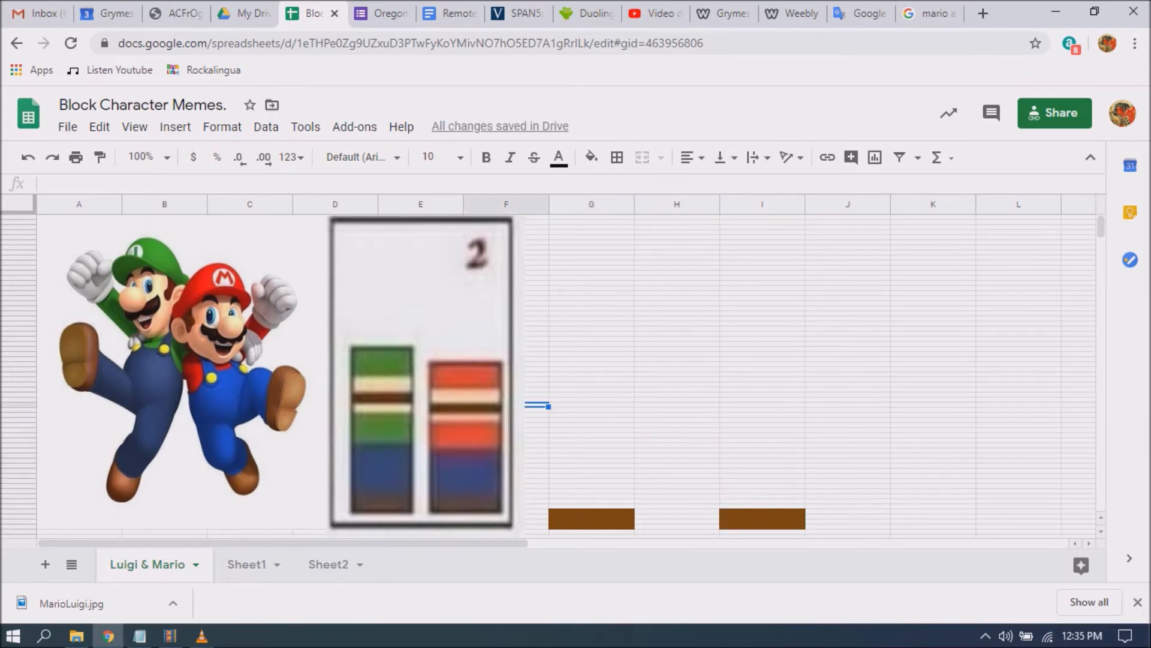
key(Right)
key(Up)
key(shift+Up)
key(shift+Up)
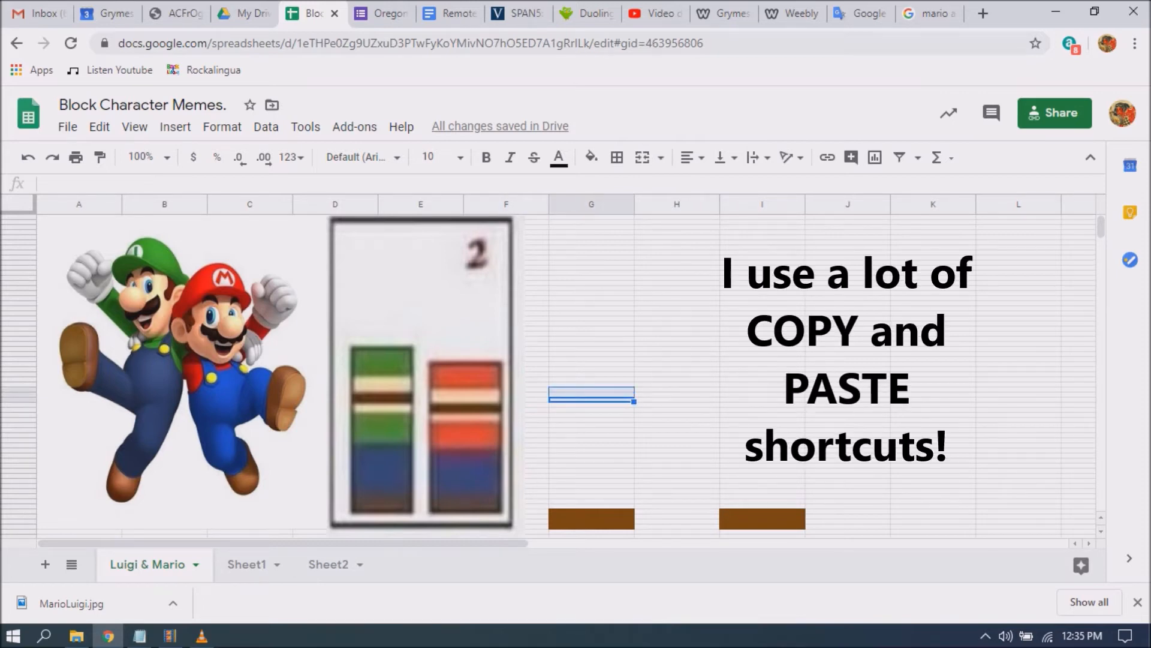
key(ctrl+v)
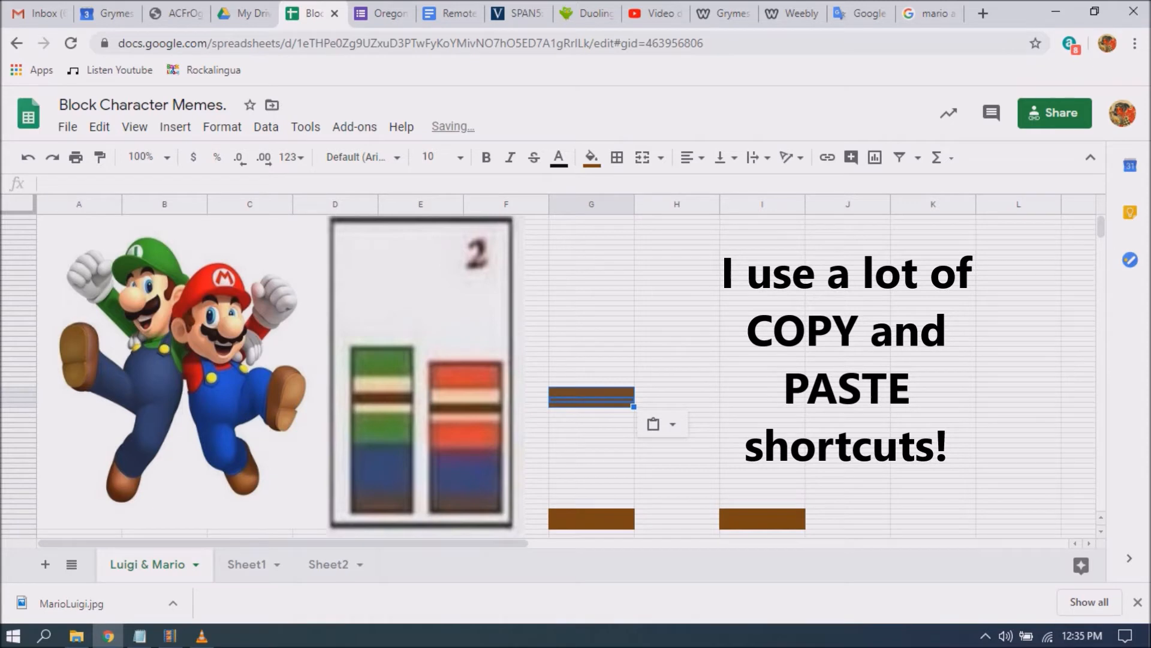
Fill three cells in column I with dark orange 3, level with Mario's mustache band in the reference picture
key(Right)
key(Left)
key(shift+Up)
key(shift+Up)
key(shift+Up)
key(Right)
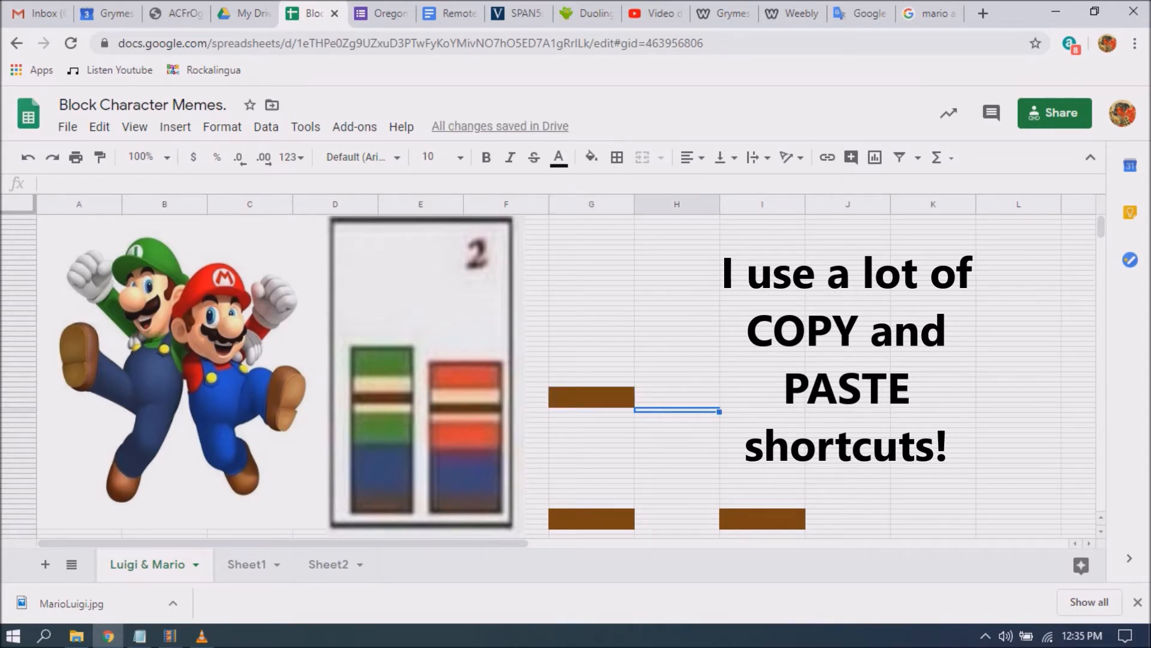
key(Right)
key(Up)
key(Up)
key(shift+Down)
key(shift+Down)
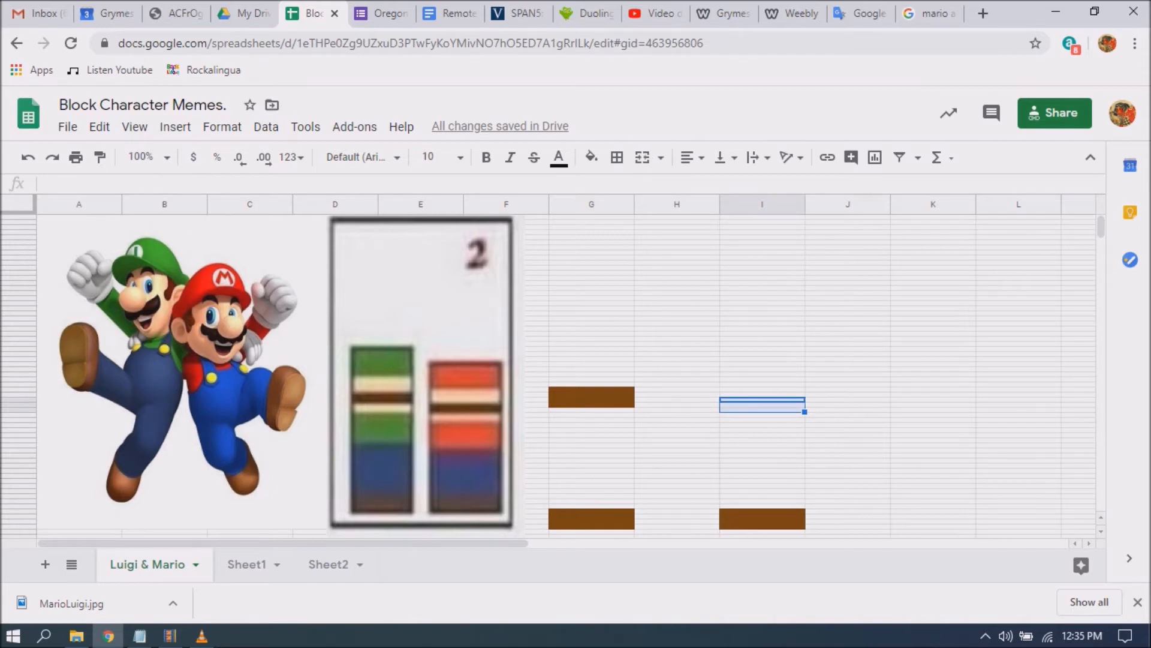
click(591, 157)
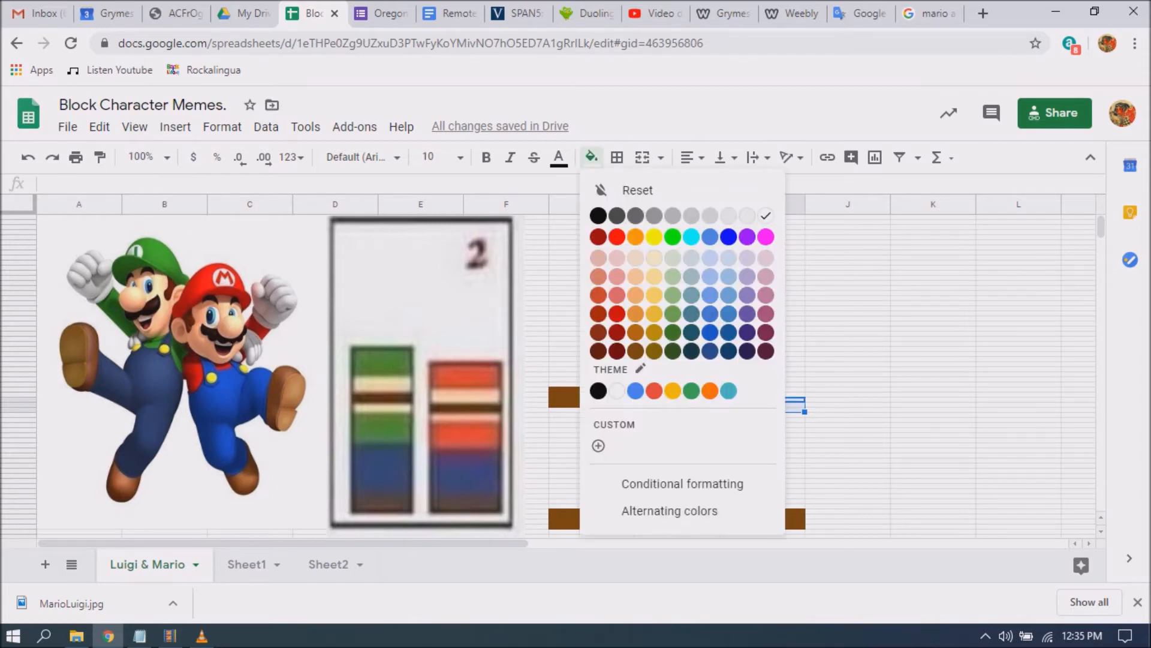
click(636, 351)
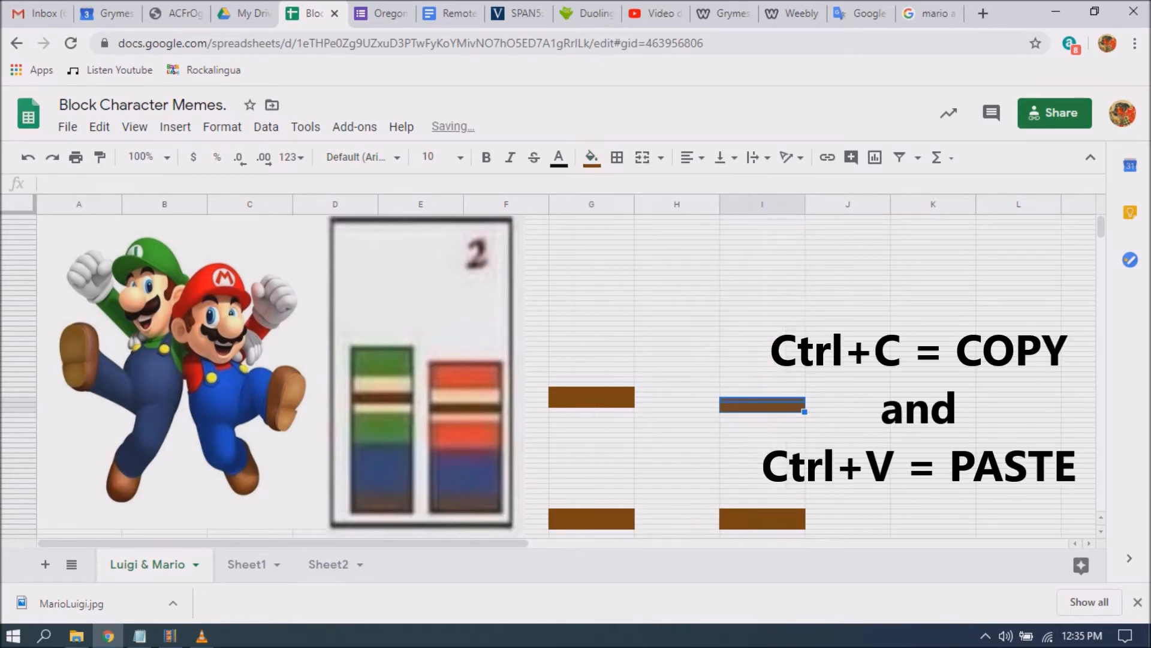
click(677, 349)
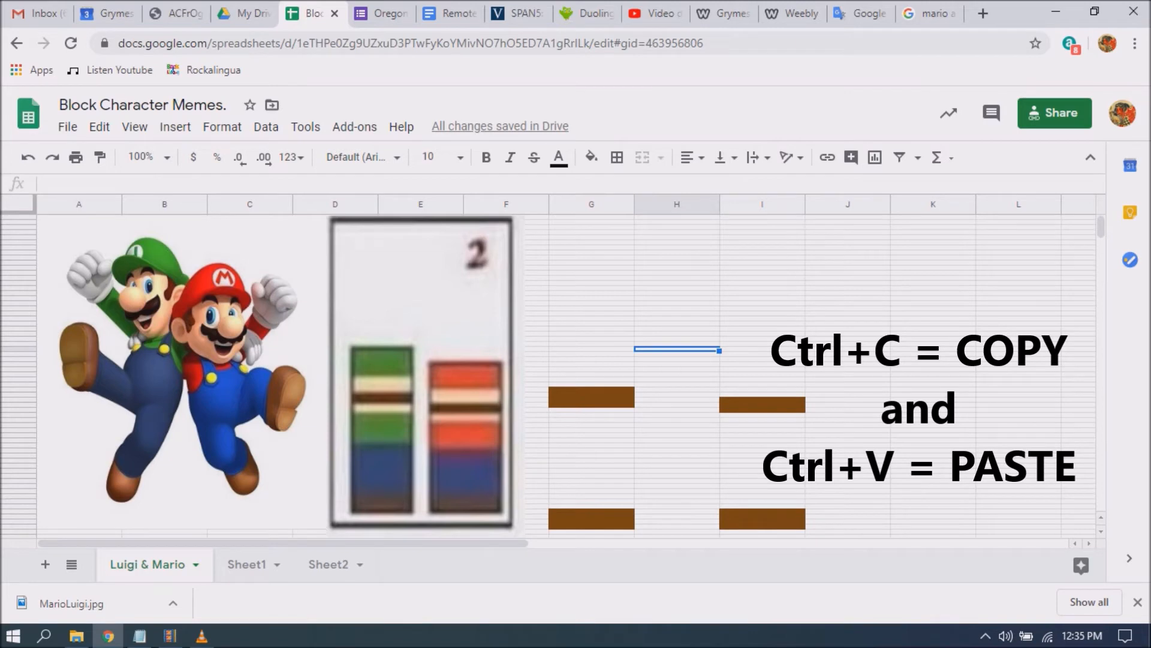
Fill about 12 cells directly above the brown base in column G with dark blue 2 for Luigi's overalls
click(592, 506)
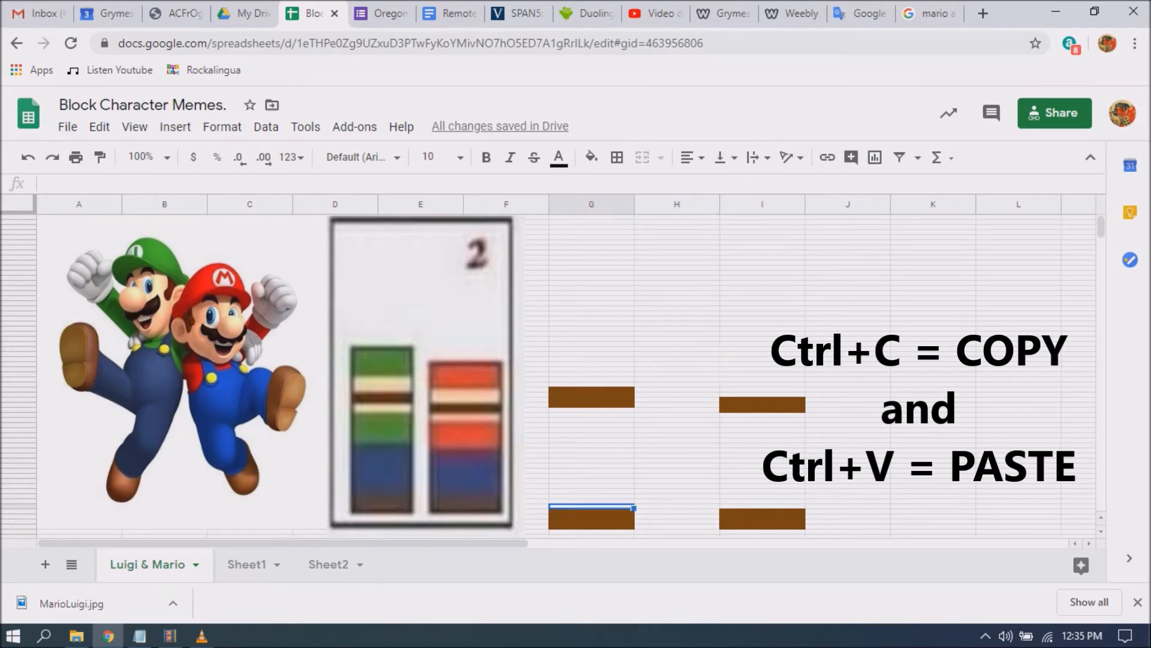
drag(592, 506, 592, 450)
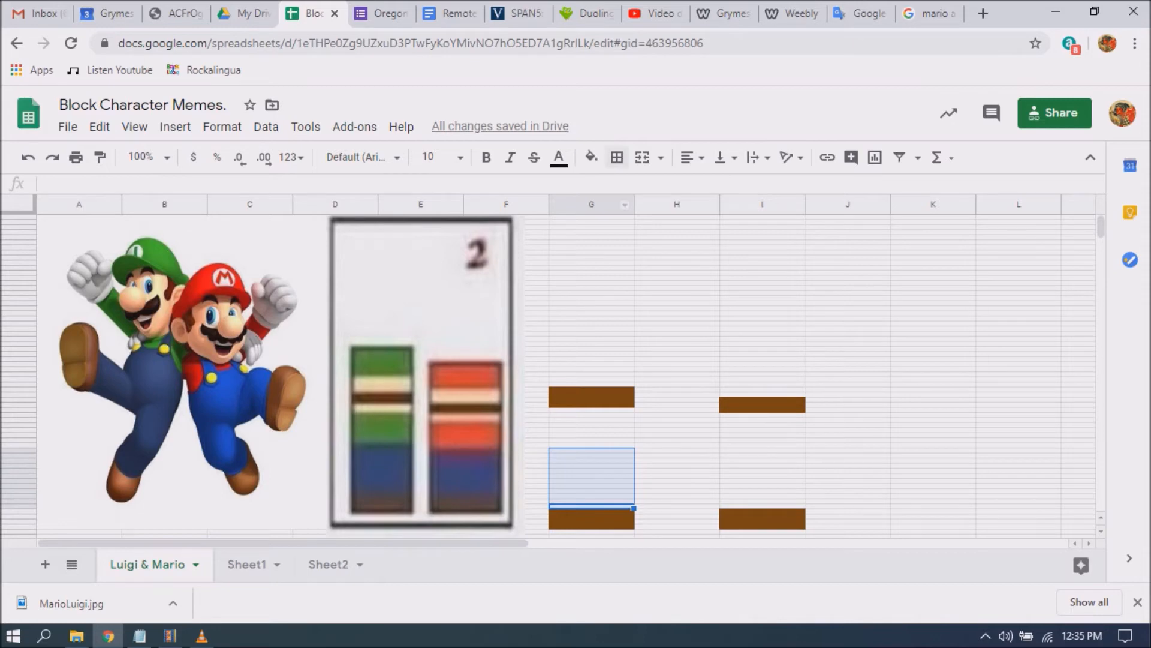
click(591, 157)
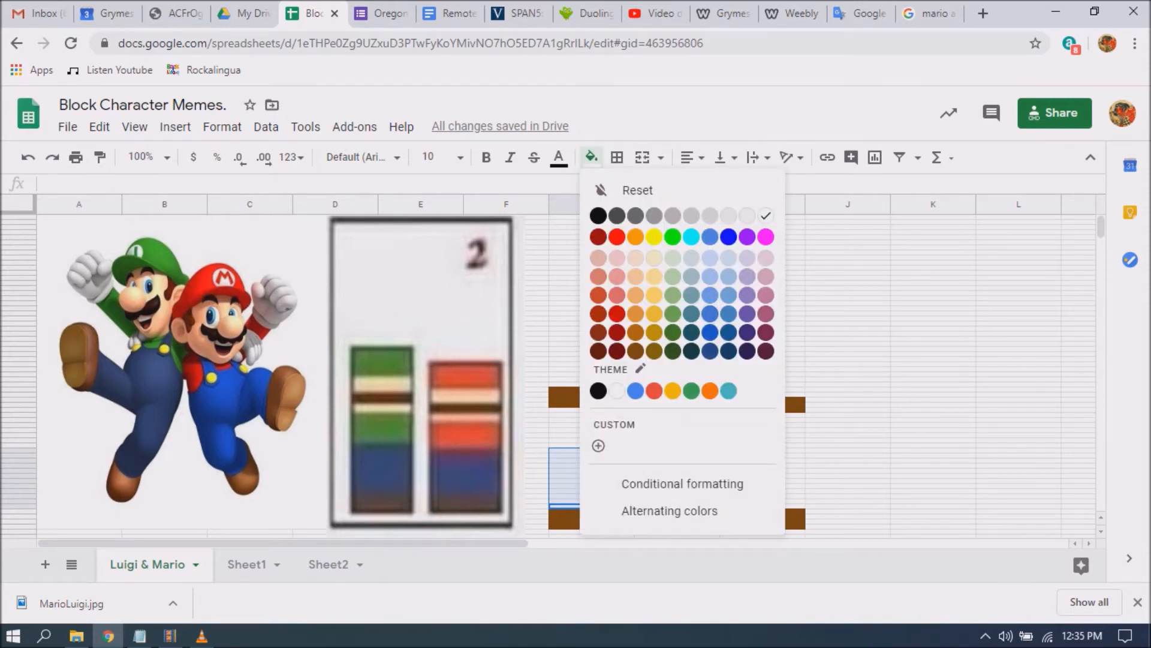
click(729, 333)
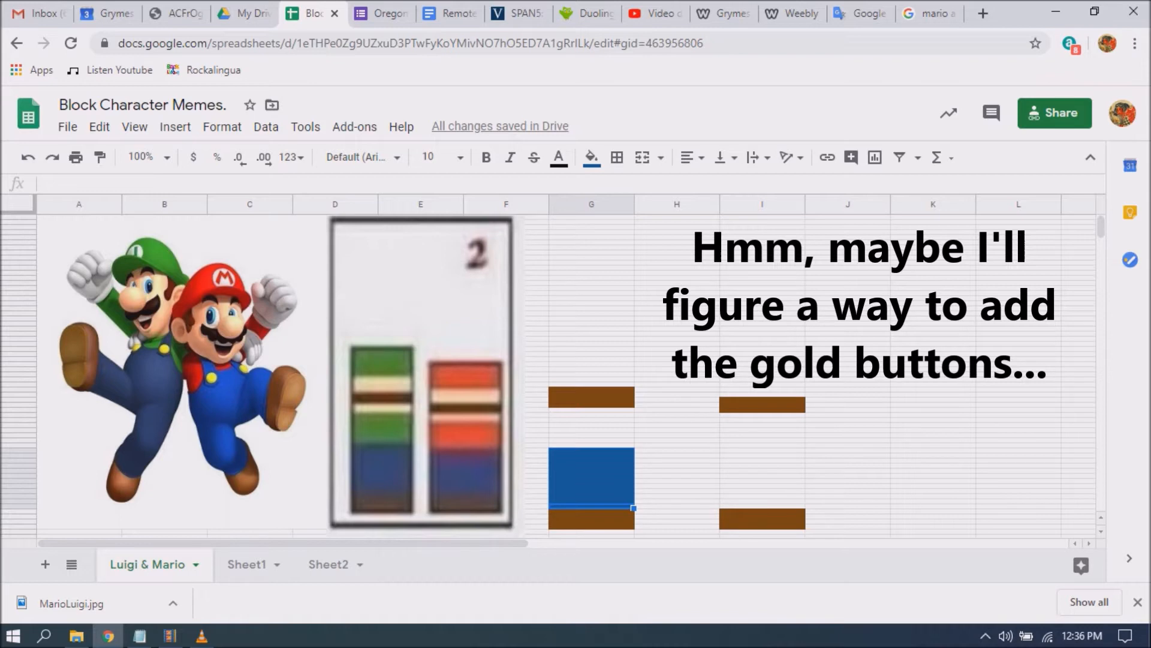
click(762, 456)
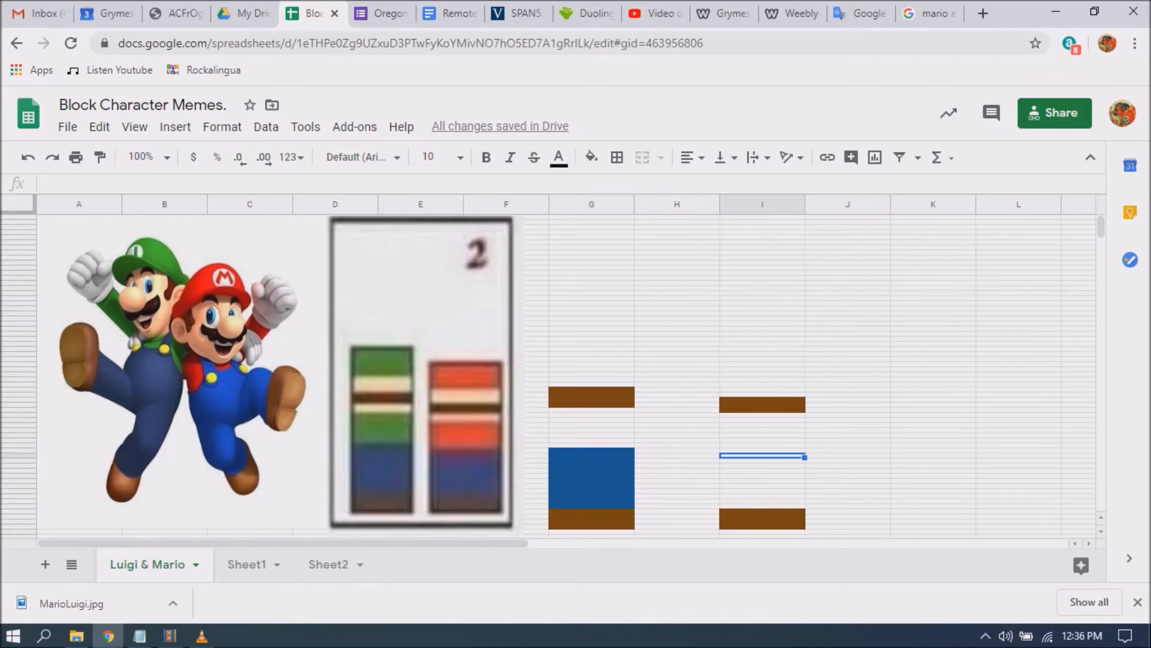
key(ctrl+Down)
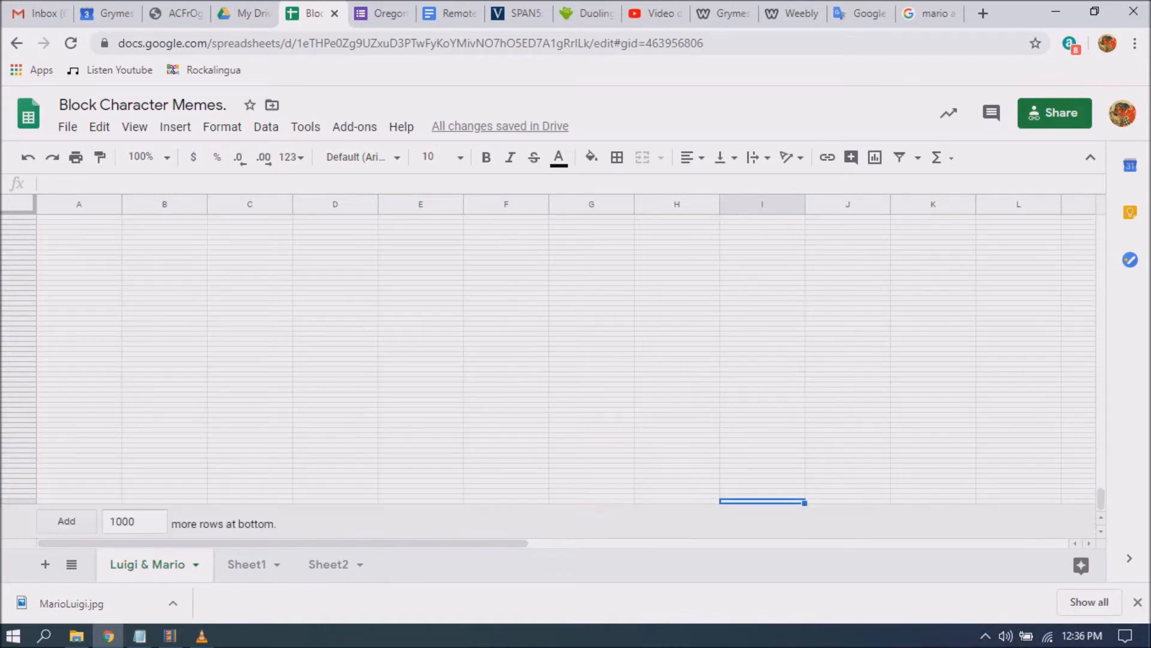
key(ctrl+Home)
key(Down)
key(Down)
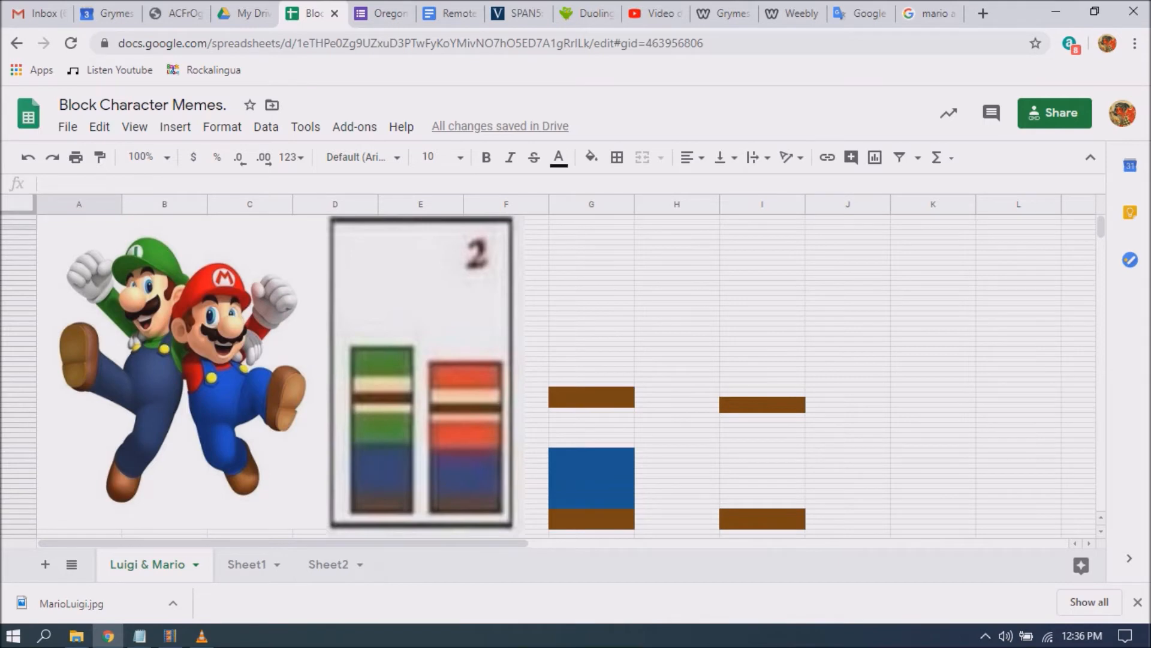
Fill about 10 cells directly above the brown base in column I with dark cornflower blue 2 for Mario's overalls
click(763, 502)
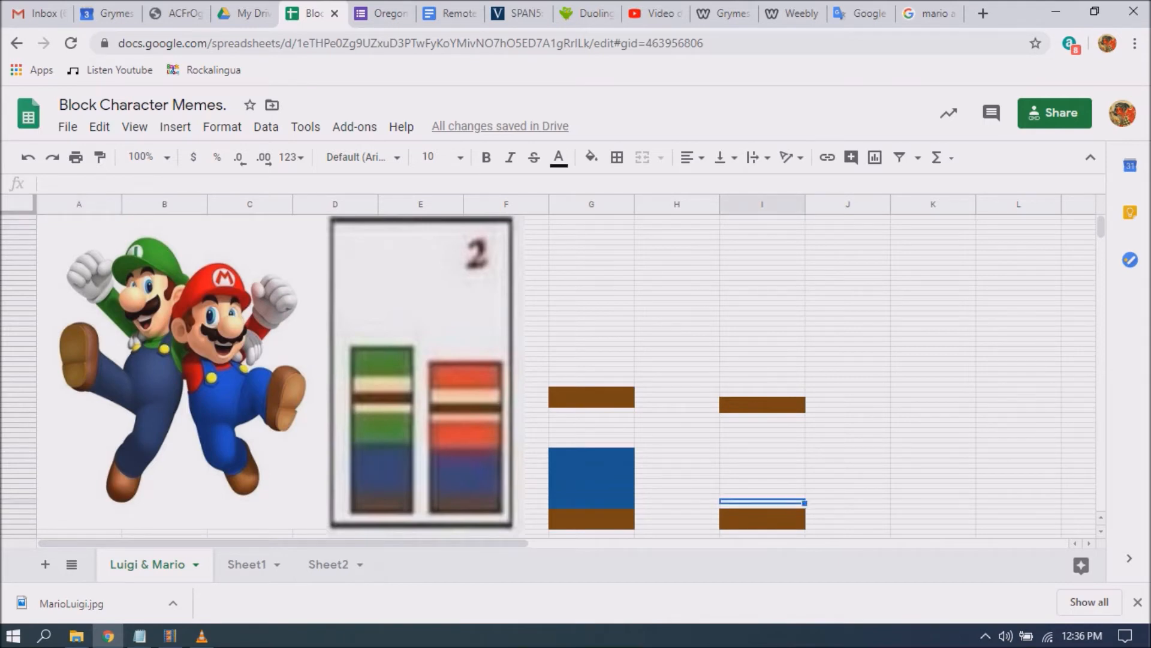
key(shift+Up)
key(shift+Up)
key(shift+Up)
key(shift+Up)
key(shift+Up)
key(shift+Up)
key(shift+Up)
key(shift+Up)
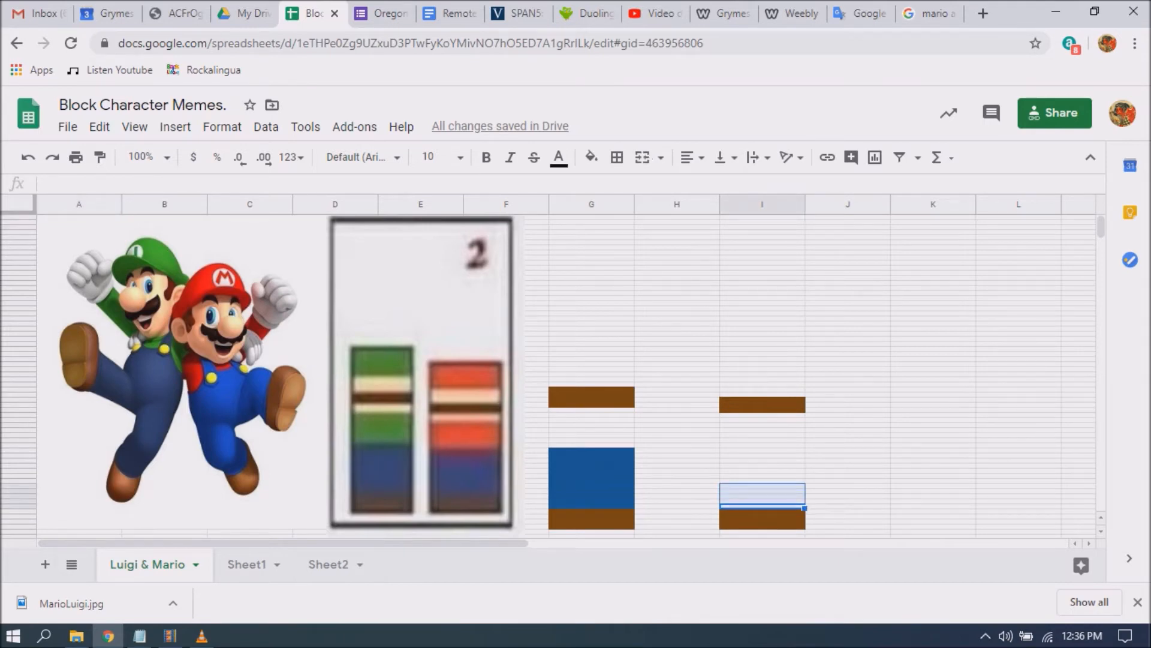
key(shift+Up)
key(shift+Up)
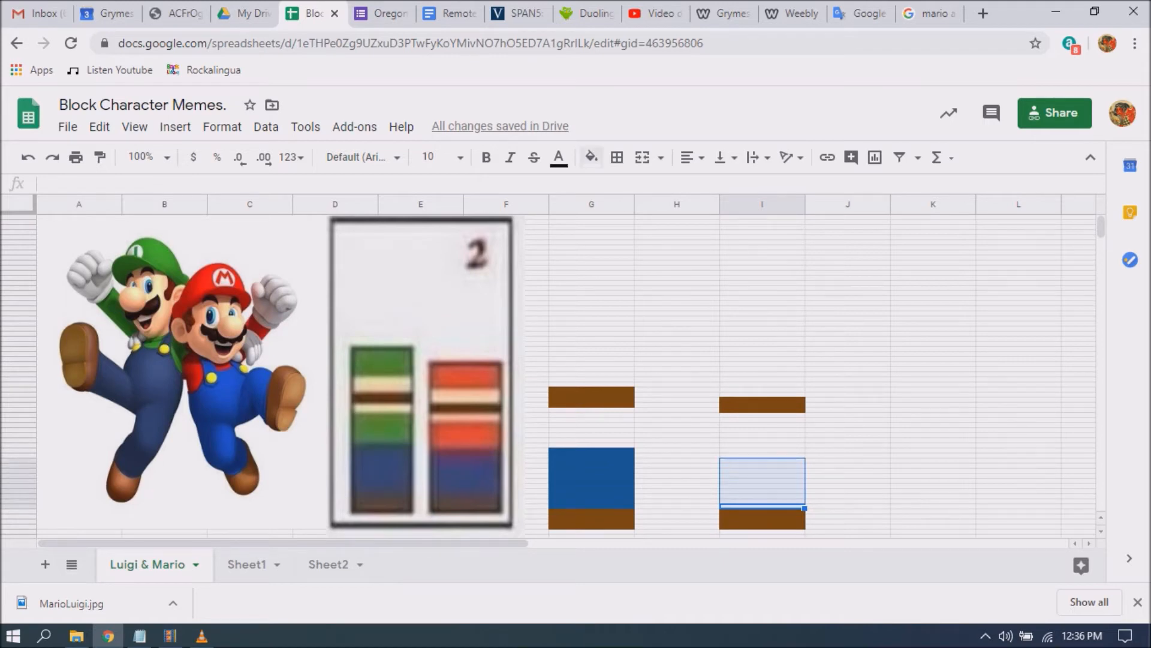
click(592, 158)
click(710, 333)
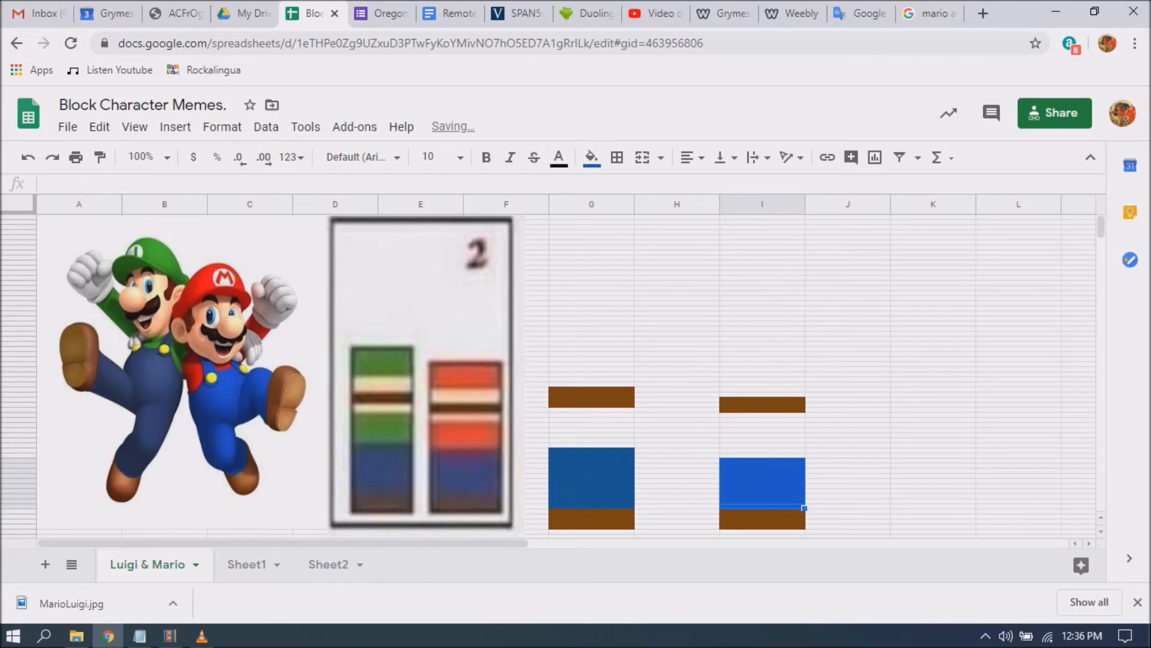
Fill the three cells directly above the blue block in column G with light yellow 3 (cream)
click(591, 445)
key(shift+Up)
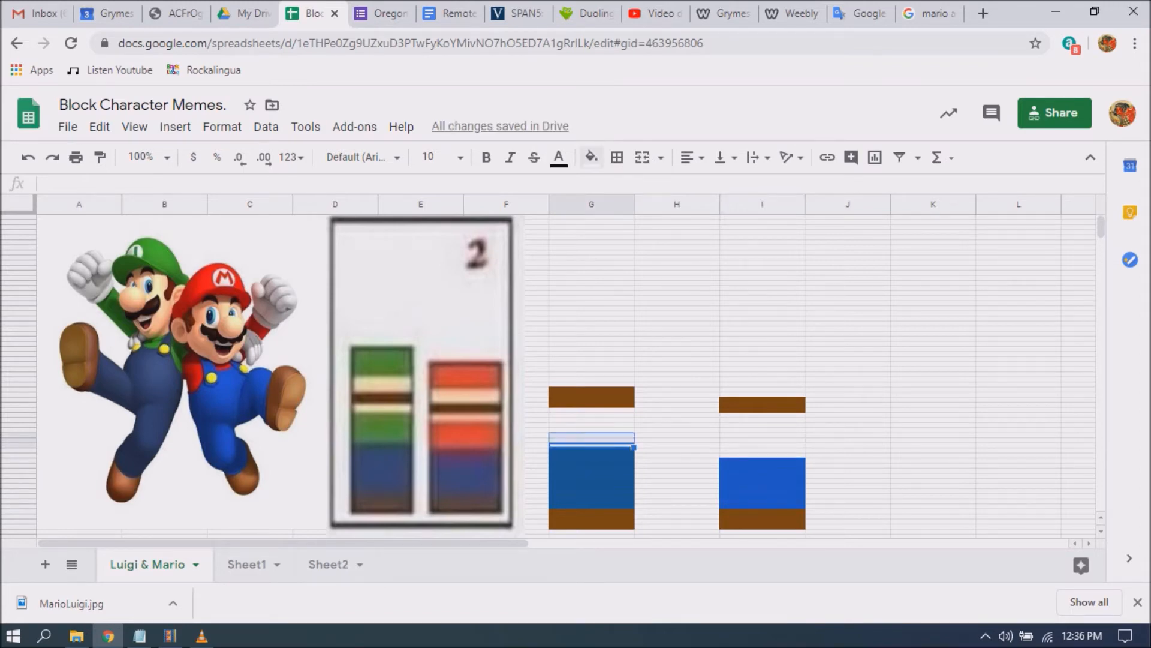
click(591, 157)
click(654, 258)
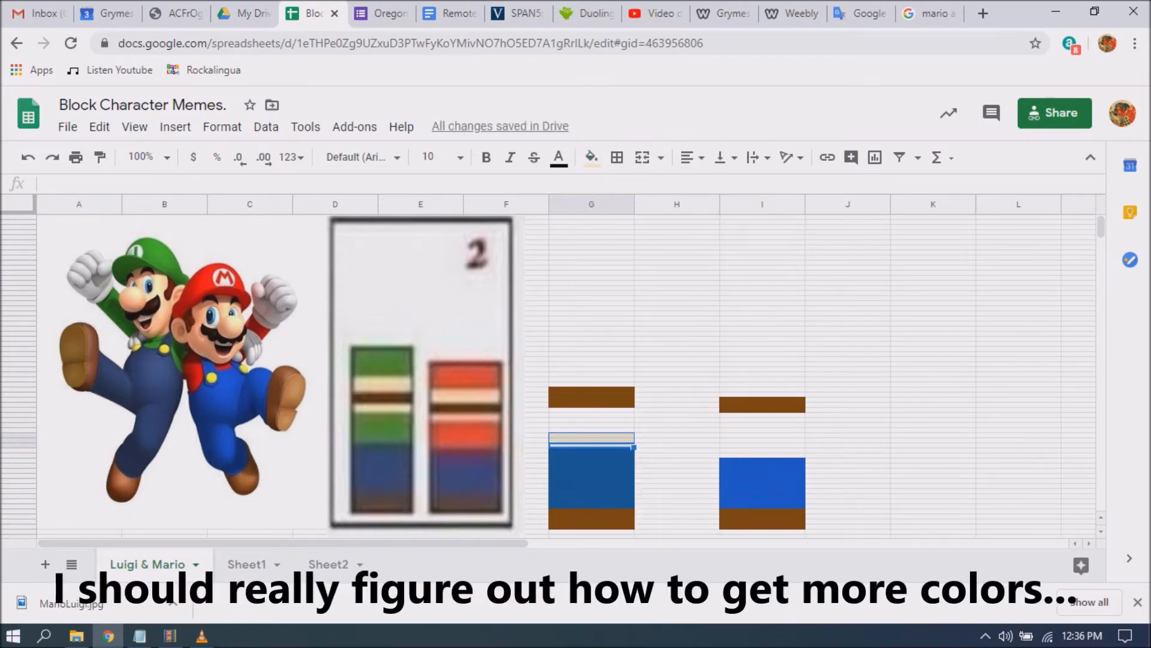
click(677, 319)
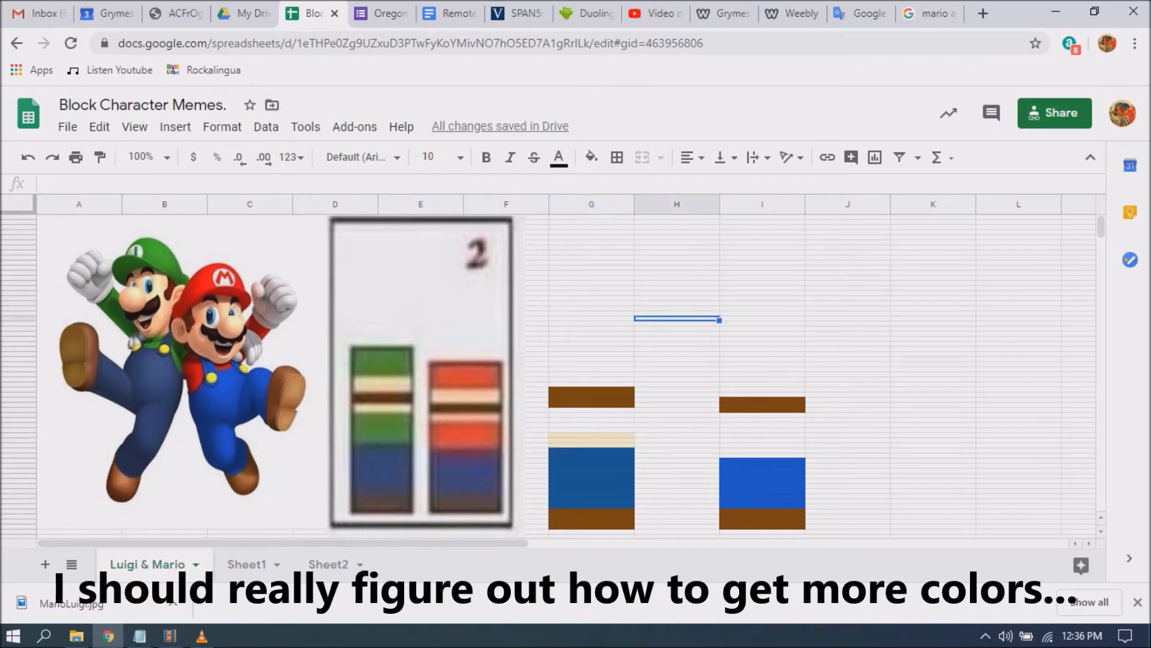
Copy the three-cell cream band from column G into column I, directly above Mario's blue block
key(Down)
key(Down)
key(Down)
key(Down)
key(Down)
key(Down)
key(Down)
key(Down)
key(Down)
key(Down)
key(Down)
key(Down)
key(Down)
key(Down)
key(Down)
key(Down)
key(Down)
key(Down)
key(Down)
key(Down)
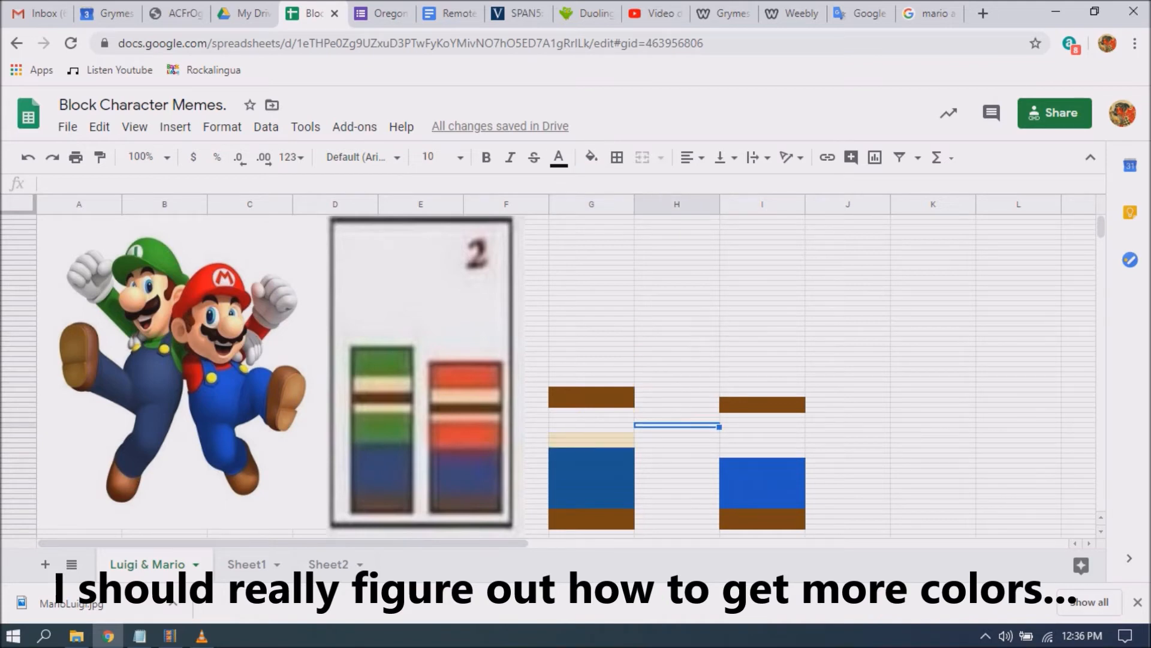
key(Left)
key(Down)
key(shift+Down)
key(shift+Down)
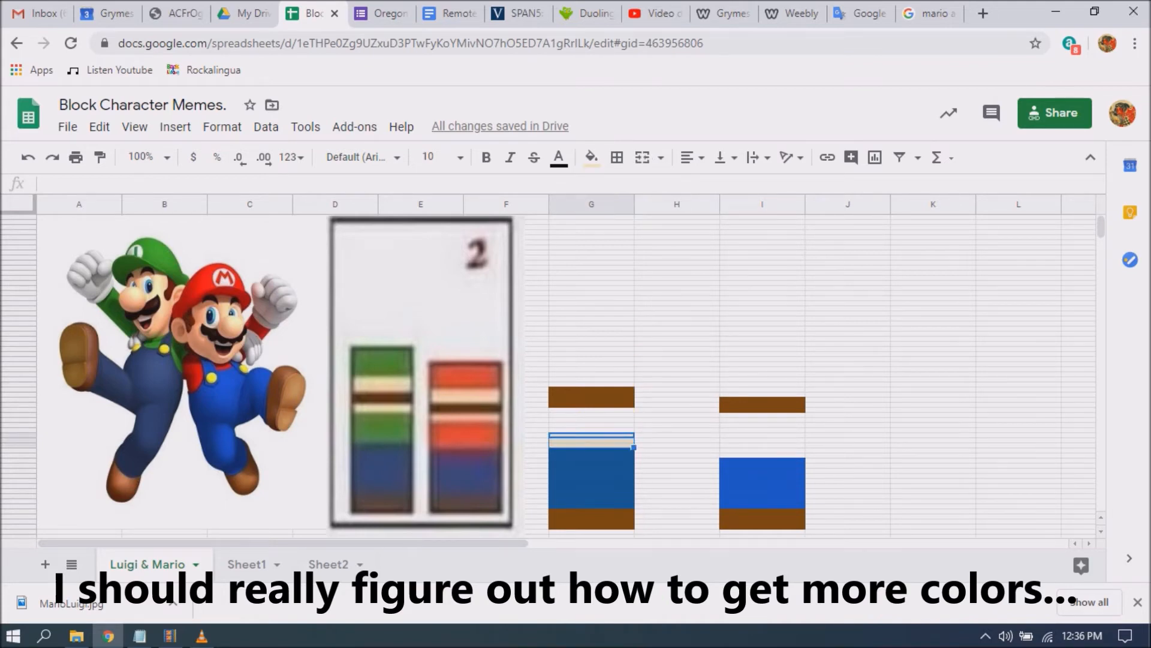
key(ctrl+c)
key(Right)
key(Right)
key(Down)
key(Down)
key(shift+Down)
key(shift+Down)
key(shift+Down)
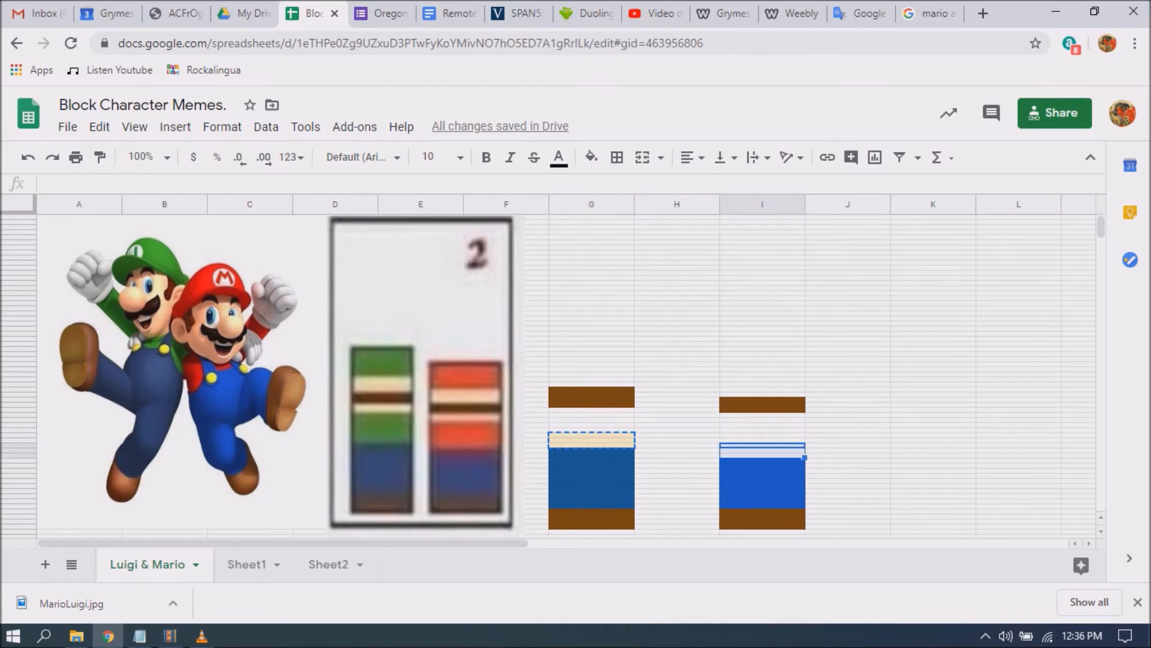
key(ctrl+v)
key(Up)
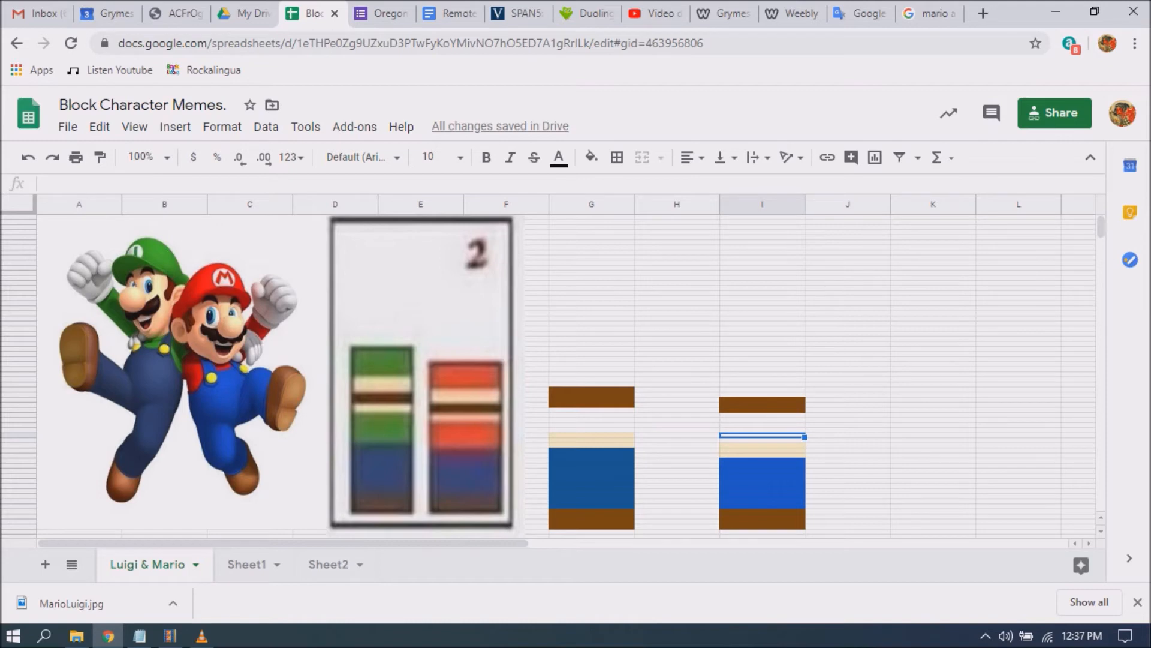
key(Up)
key(Up)
key(Up)
key(Up)
key(Up)
key(Up)
key(Up)
key(Up)
key(Up)
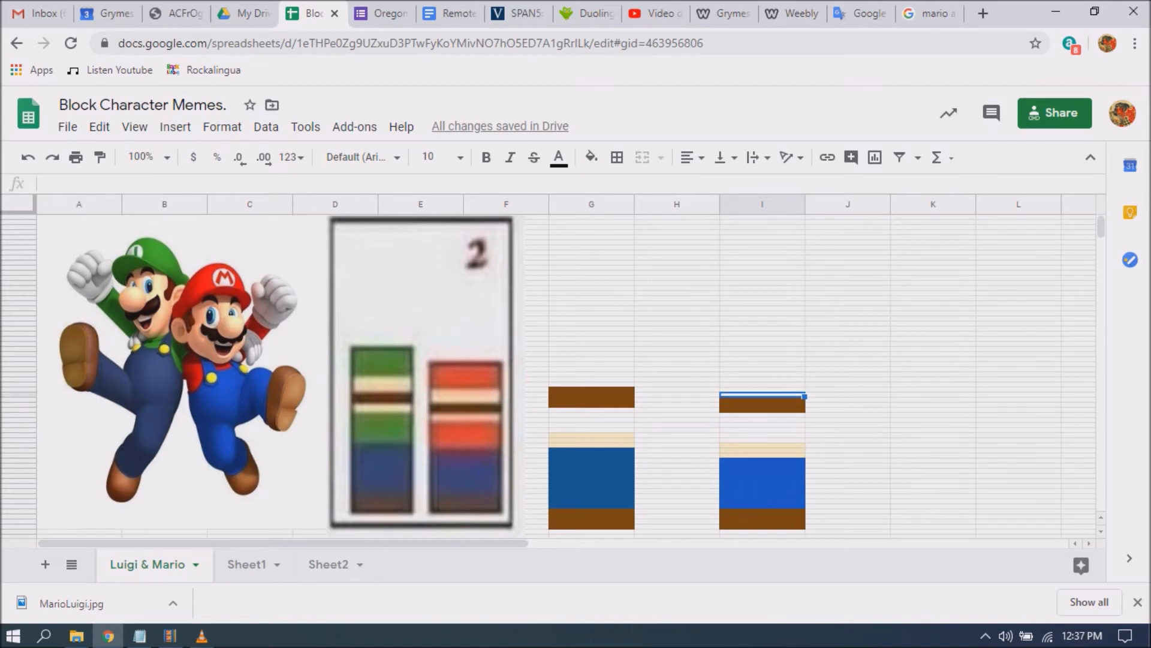
key(Up)
key(Up)
key(Up)
key(Up)
key(Up)
key(Down)
key(Down)
key(Down)
key(Down)
key(Down)
key(Down)
key(Down)
key(shift+Down)
key(shift+Down)
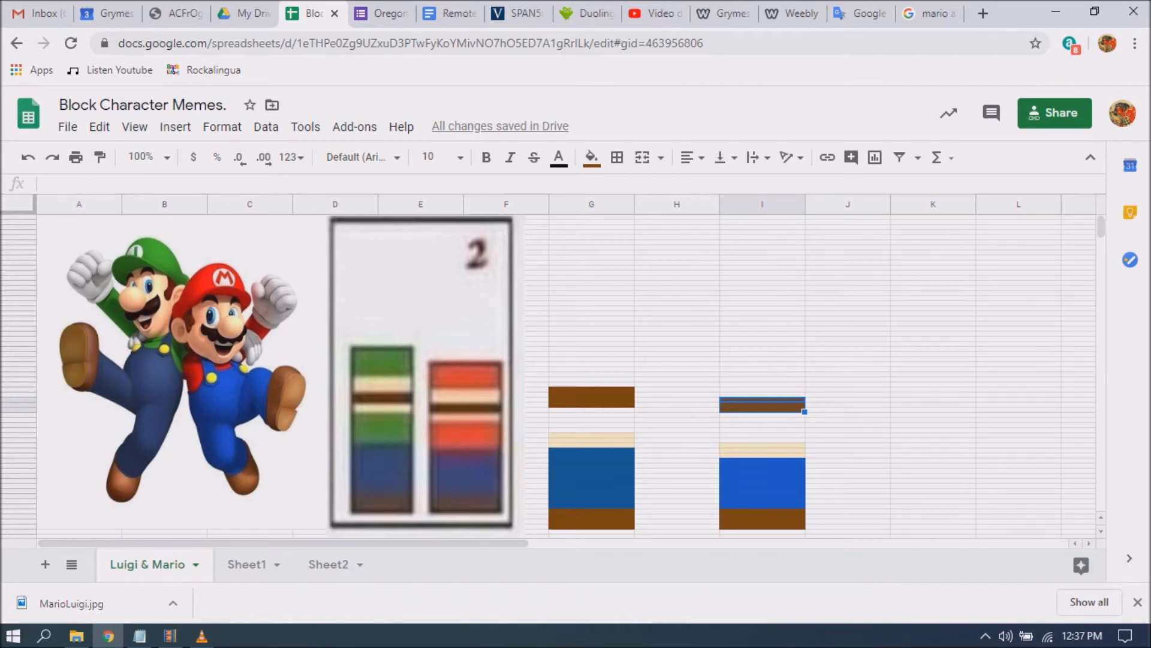
Move Luigi's three-cell cream band in column G up so it sits directly beneath the upper brown band
key(Down)
key(Down)
key(Down)
key(Left)
key(Left)
key(Left)
key(Down)
key(Down)
key(Right)
key(Down)
key(Down)
key(shift+Down)
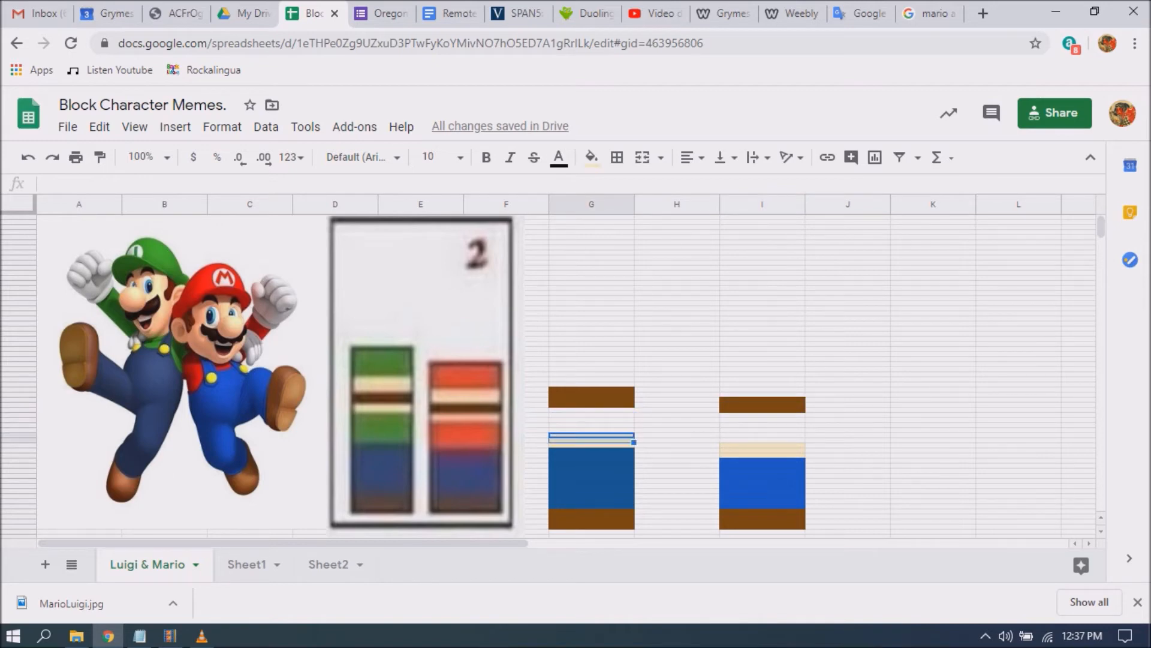
key(shift+Down)
key(ctrl+c)
key(Up)
key(Up)
key(Up)
key(Up)
key(Up)
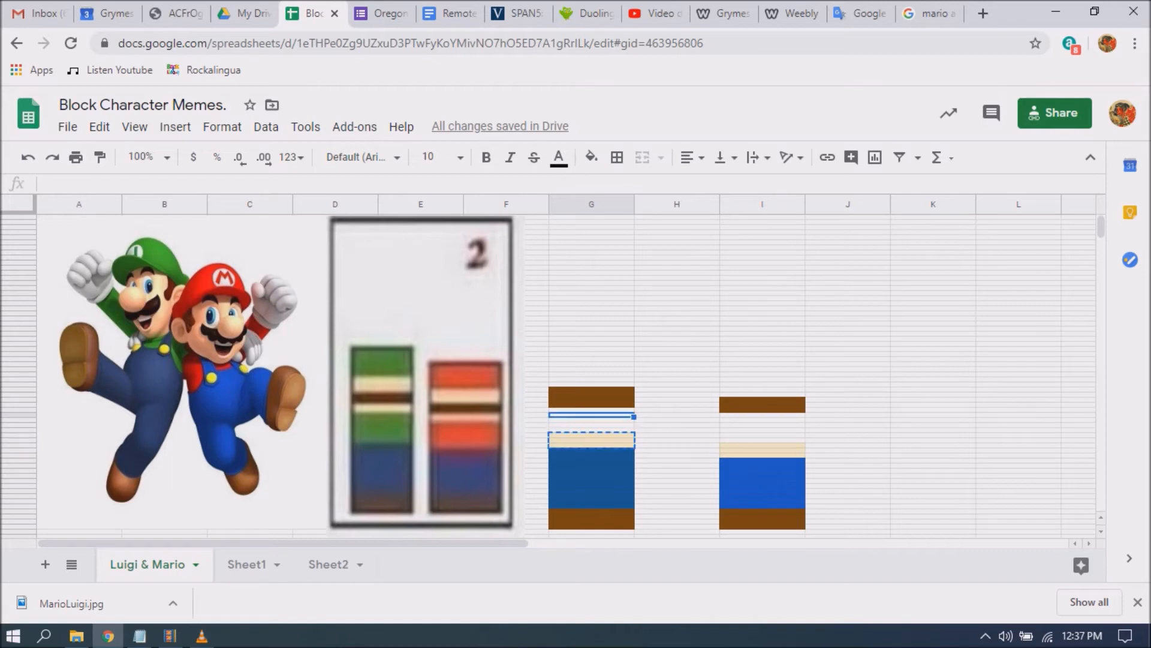
key(ctrl+v)
Move Mario's three-cell cream band in column I up so it sits directly beneath the upper brown band
key(Right)
key(Down)
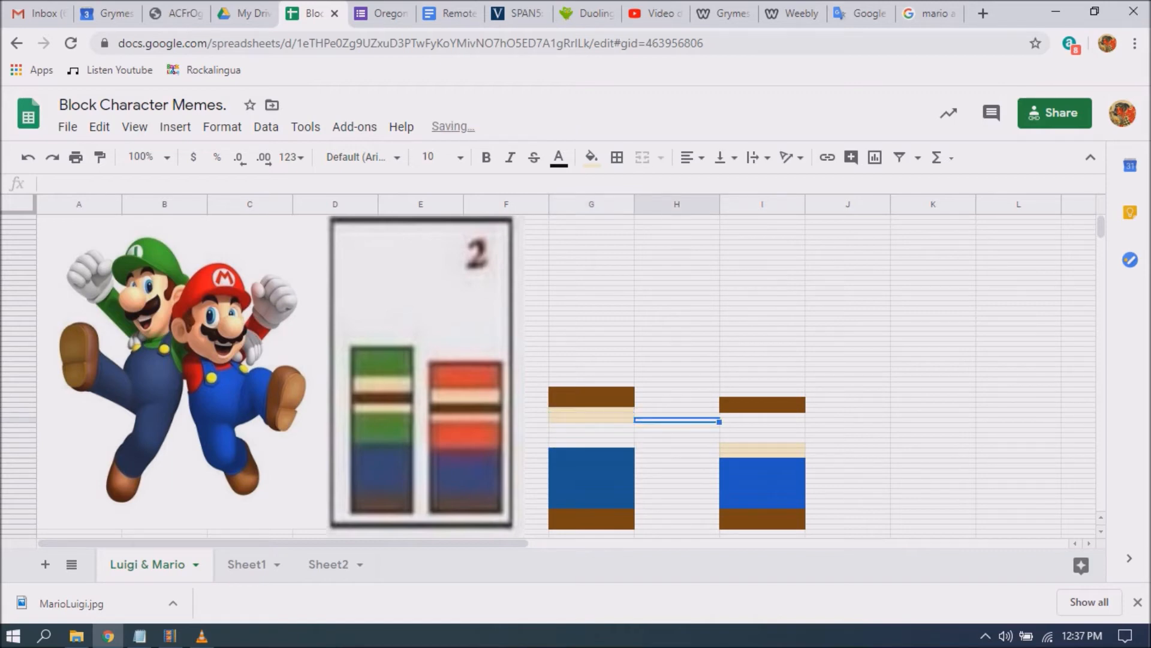
key(Right)
key(Right)
key(Down)
key(Down)
key(Down)
key(Left)
key(Down)
key(shift+Down)
key(shift+Down)
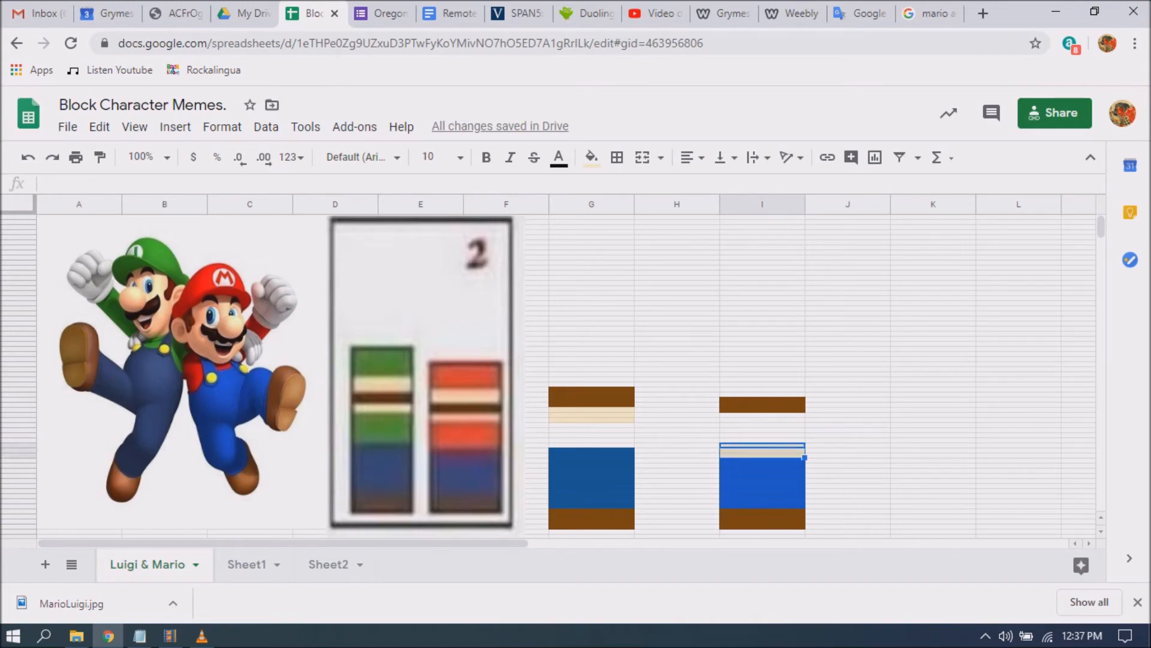
key(ctrl+x)
key(Up)
key(Up)
key(Up)
key(Up)
key(Up)
key(Up)
key(Up)
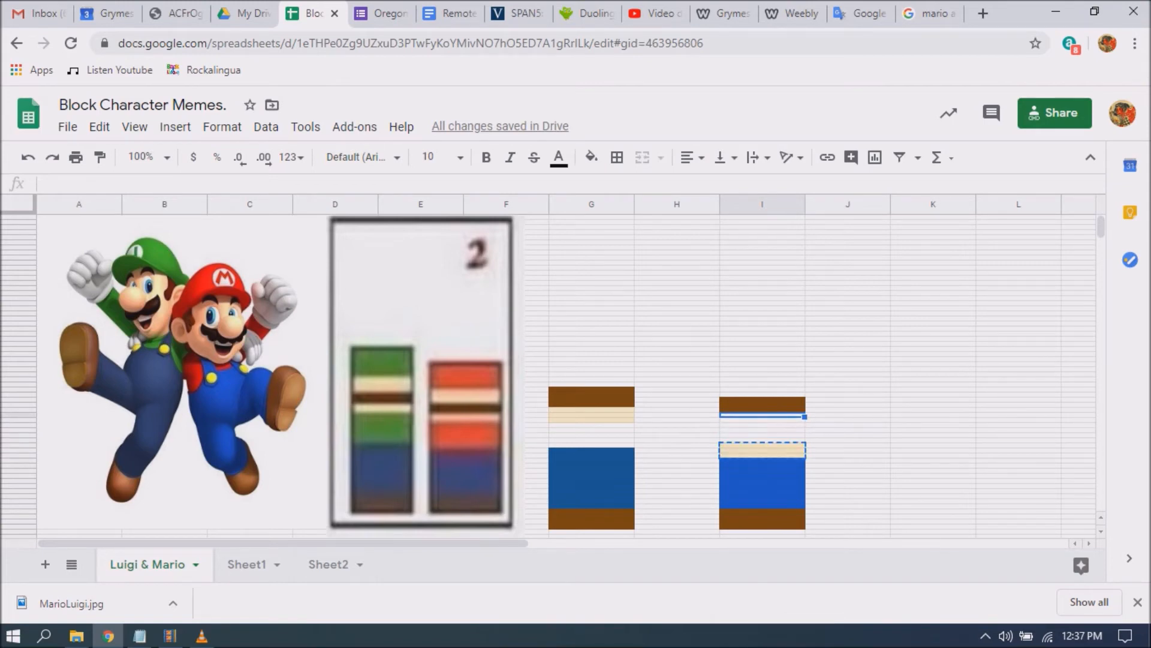
key(ctrl+v)
Fill the five empty cells between the cream band and the blue block in column G with dark green 1
key(Down)
key(Down)
key(Left)
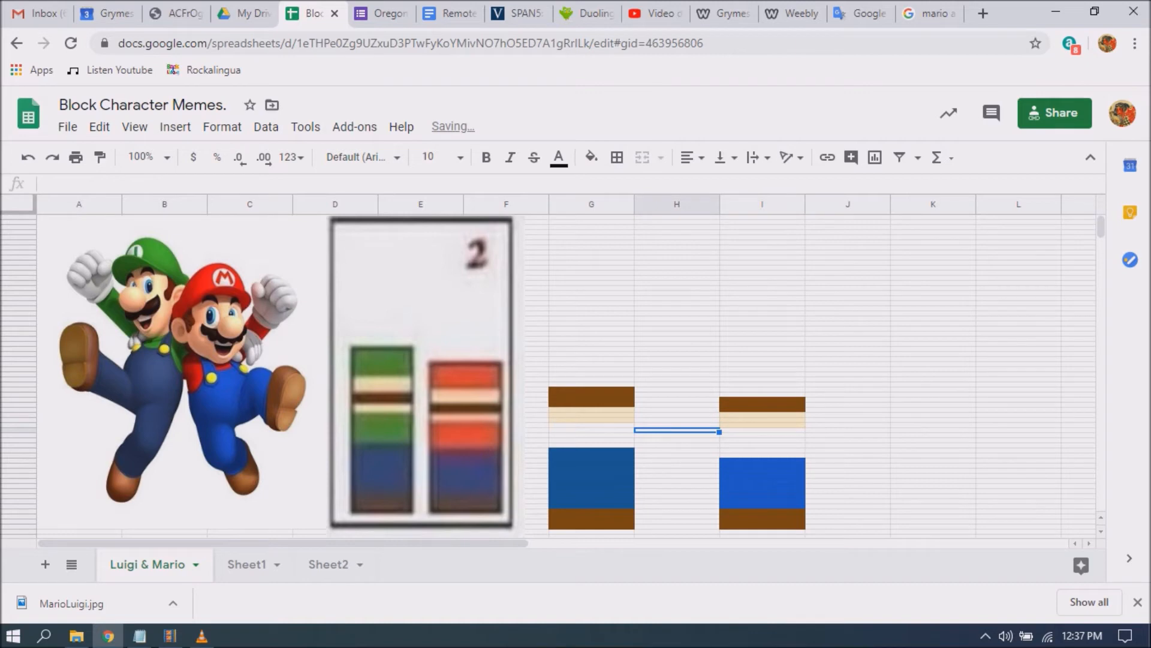
key(Left)
key(Left)
key(Right)
key(shift+Down)
key(shift+Down)
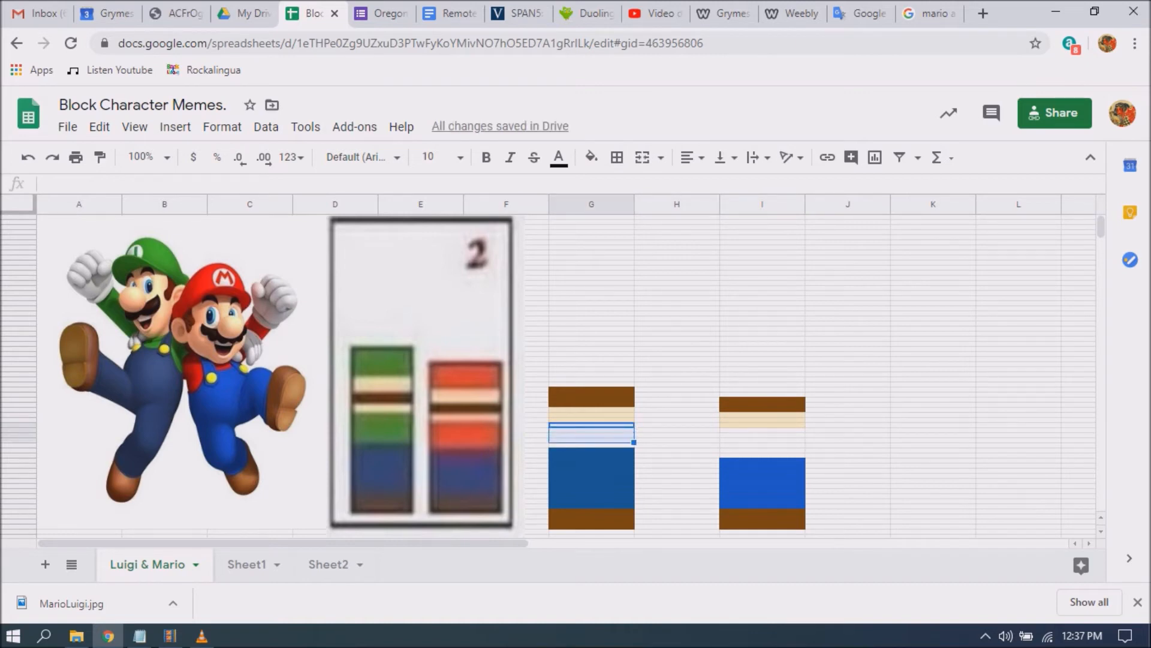
click(591, 157)
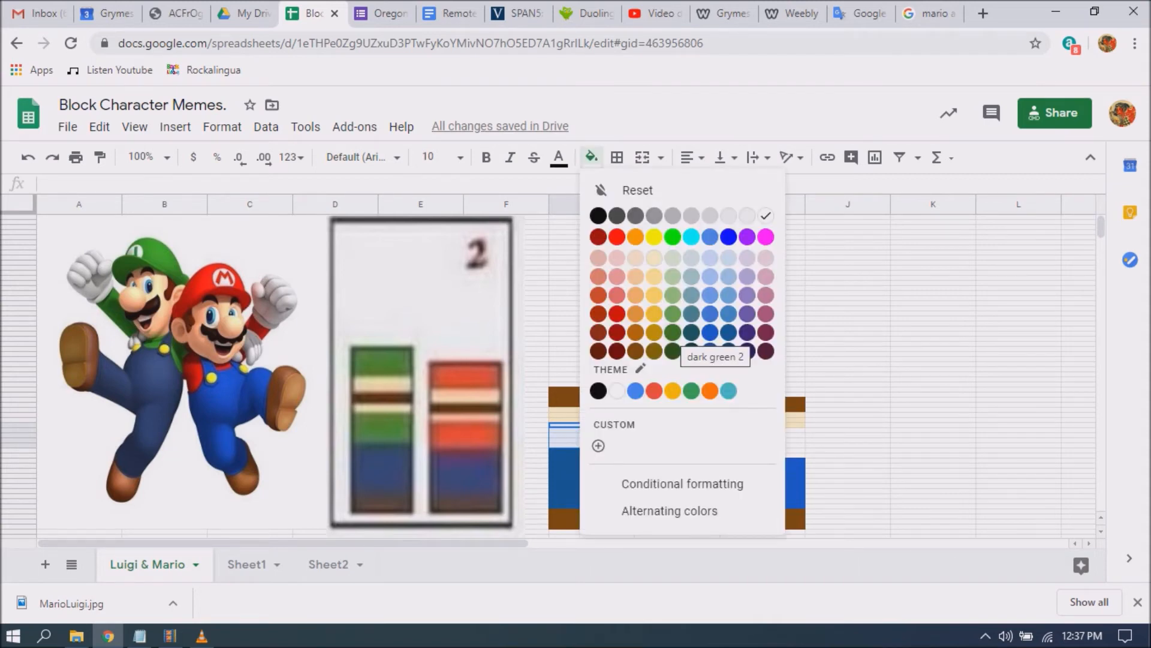
click(673, 313)
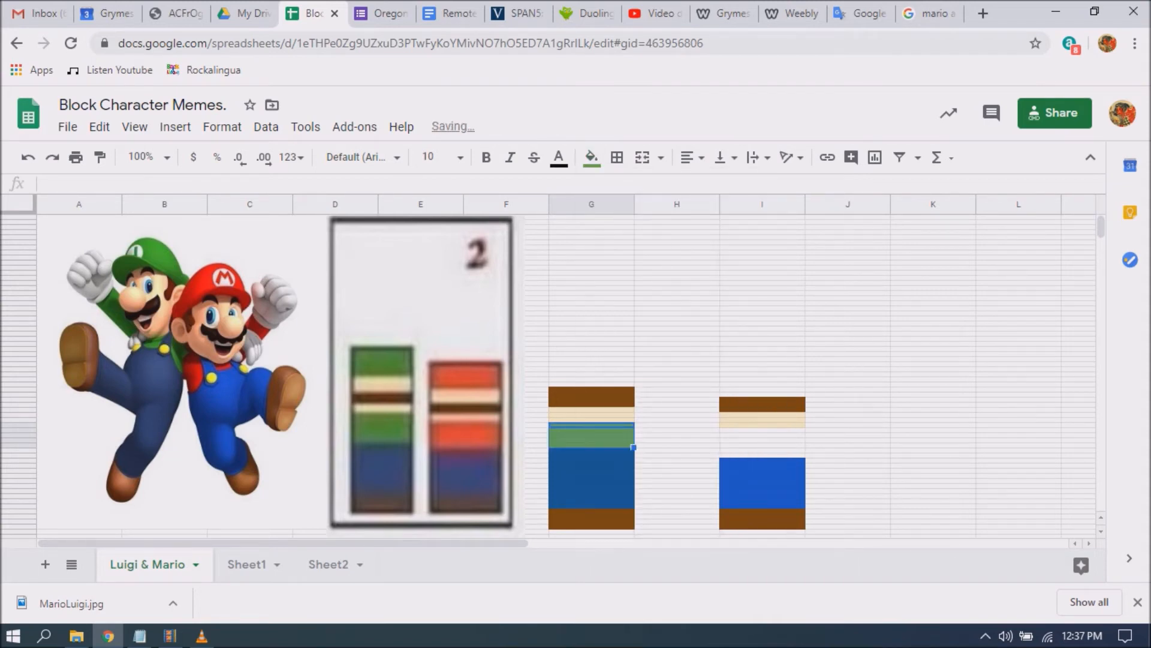
Fill the five cells directly above the blue block in column I with red for Mario's shirt
click(763, 430)
key(Down)
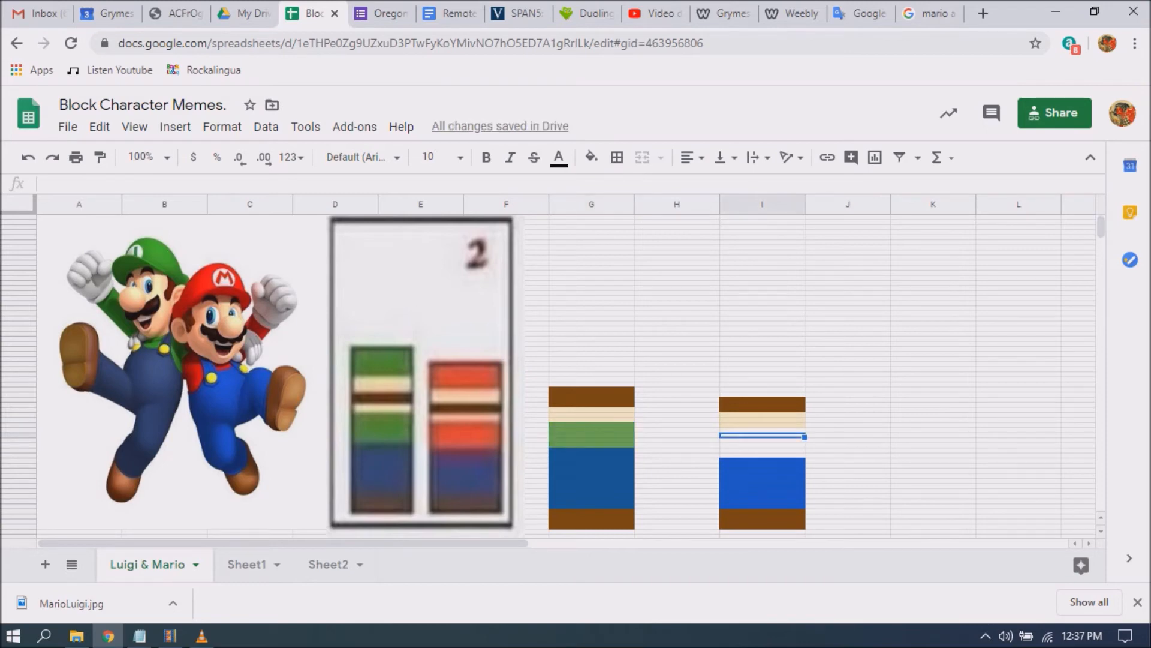
key(shift+Down)
key(shift+Down)
key(shift+Down)
drag(762, 451, 762, 457)
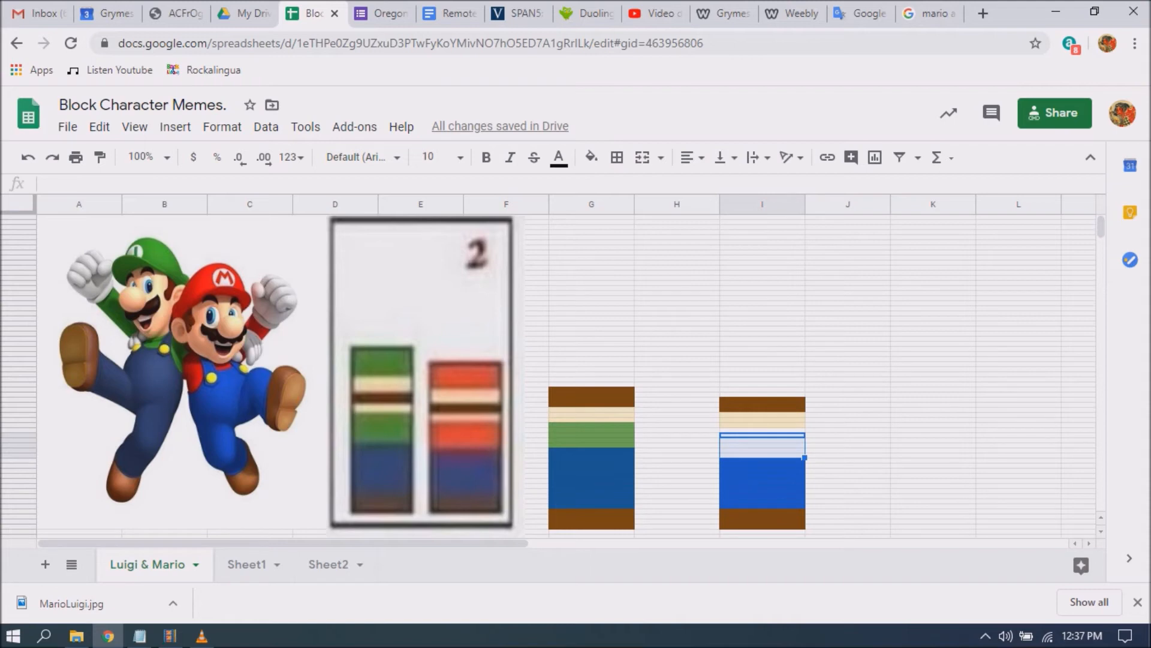
click(591, 157)
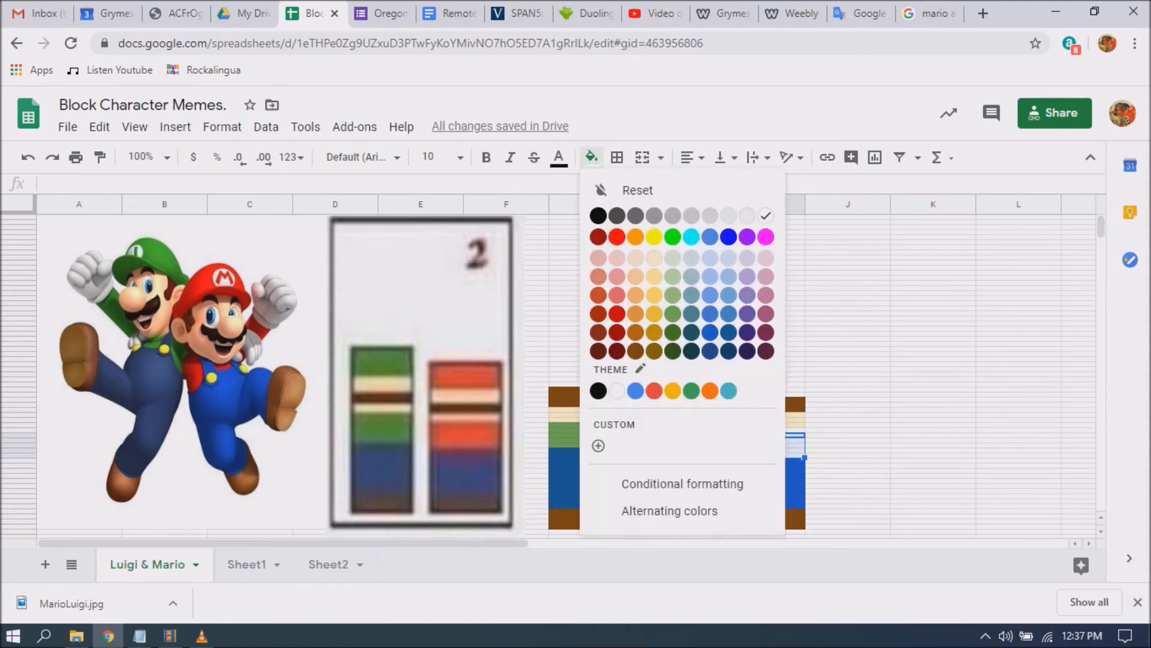
click(617, 237)
click(677, 283)
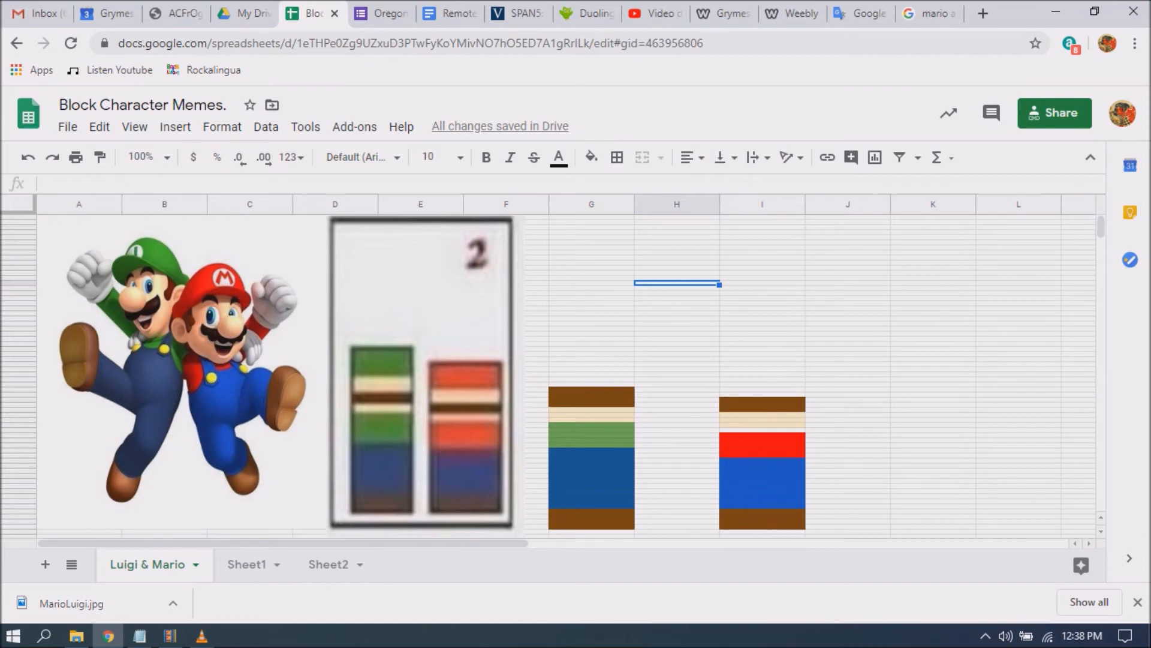
Move Mario's upper three-cell brown band in column I down by one row
click(762, 425)
click(763, 430)
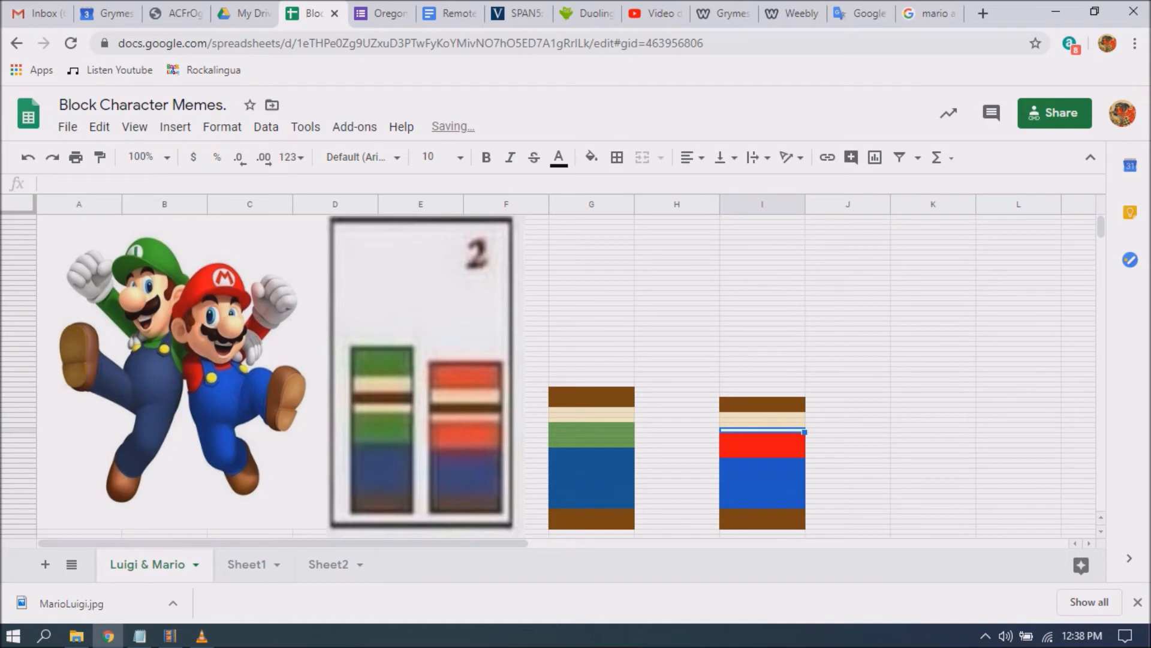
click(763, 425)
click(763, 430)
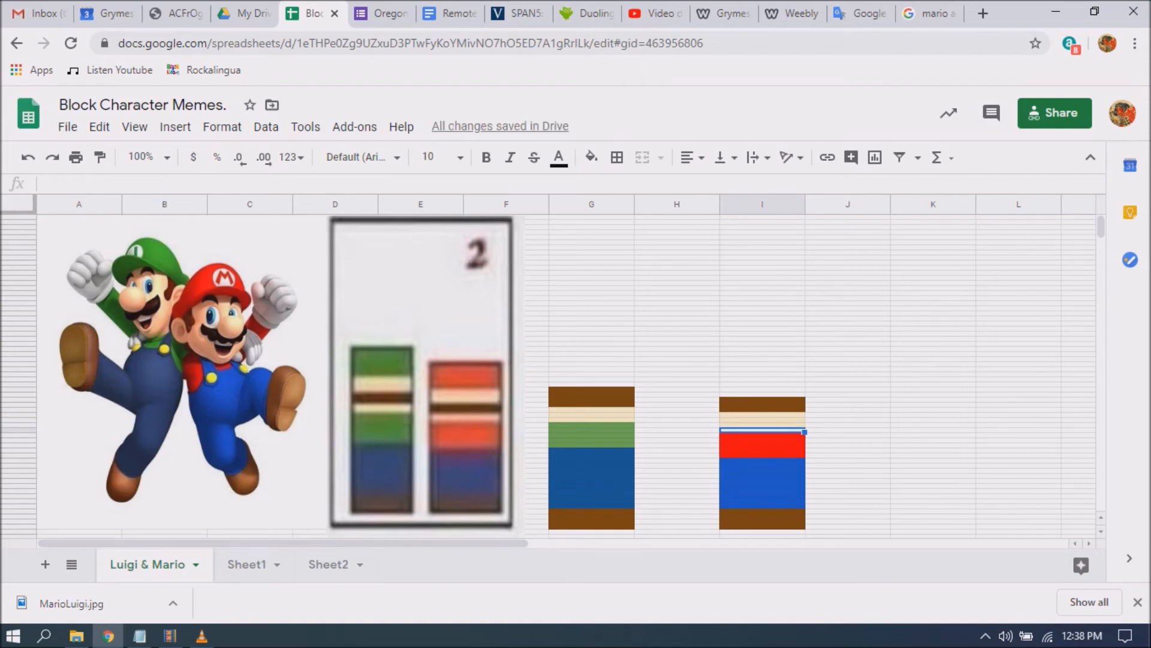
key(Up)
key(Up)
key(Up)
key(Up)
key(Up)
key(Up)
key(shift+Down)
key(shift+Down)
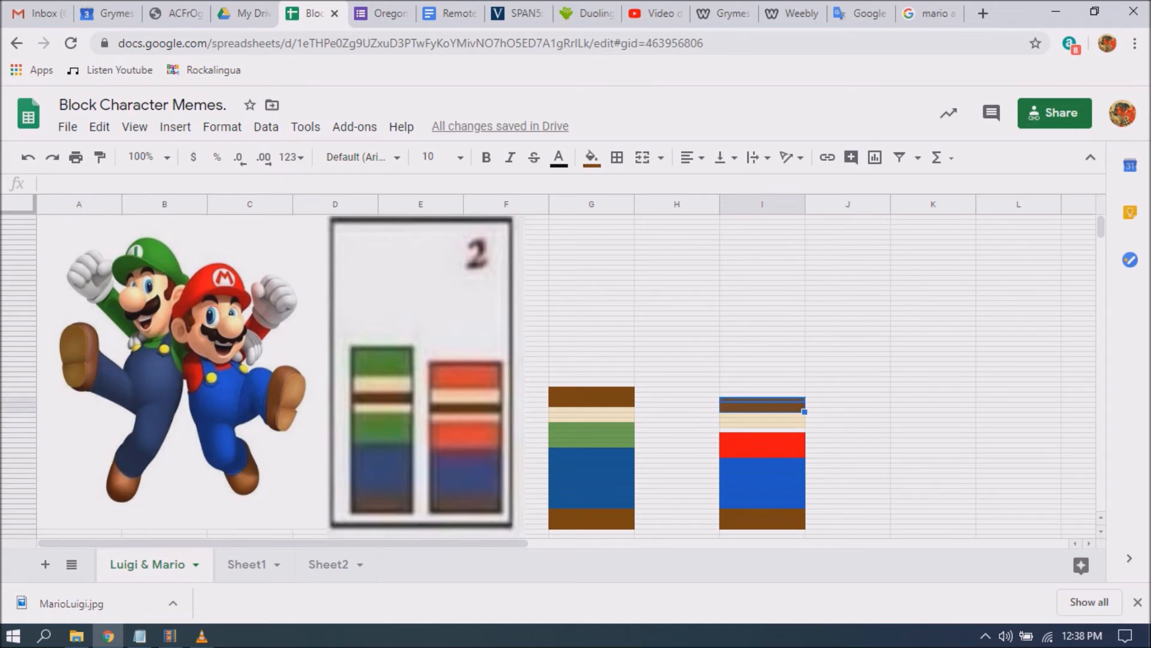
key(ctrl+c)
key(shift+Up)
key(shift+Up)
key(Down)
key(ctrl+v)
key(Up)
key(Up)
key(Up)
key(Up)
key(Up)
key(Up)
key(Up)
key(Up)
key(Up)
key(Up)
key(Up)
key(Up)
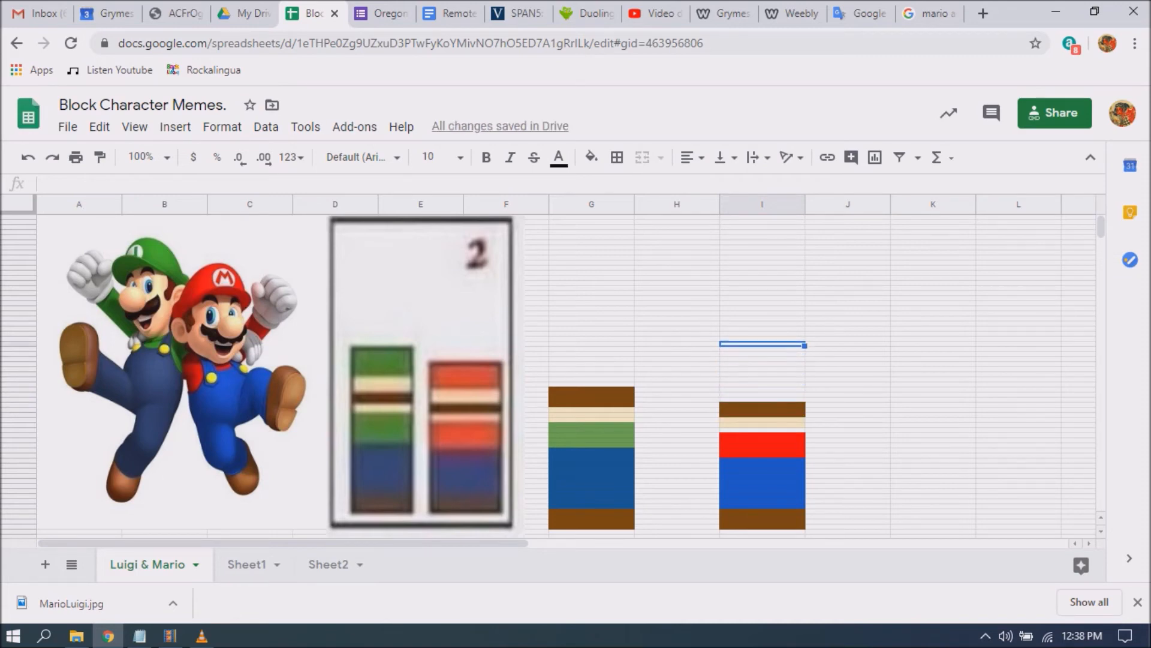
Copy Luigi's three-cell cream band in column G and paste it above the upper brown band, one row clear of it
key(Left)
key(Down)
key(Down)
key(Down)
key(Down)
key(Down)
key(Down)
key(Down)
key(Down)
key(Down)
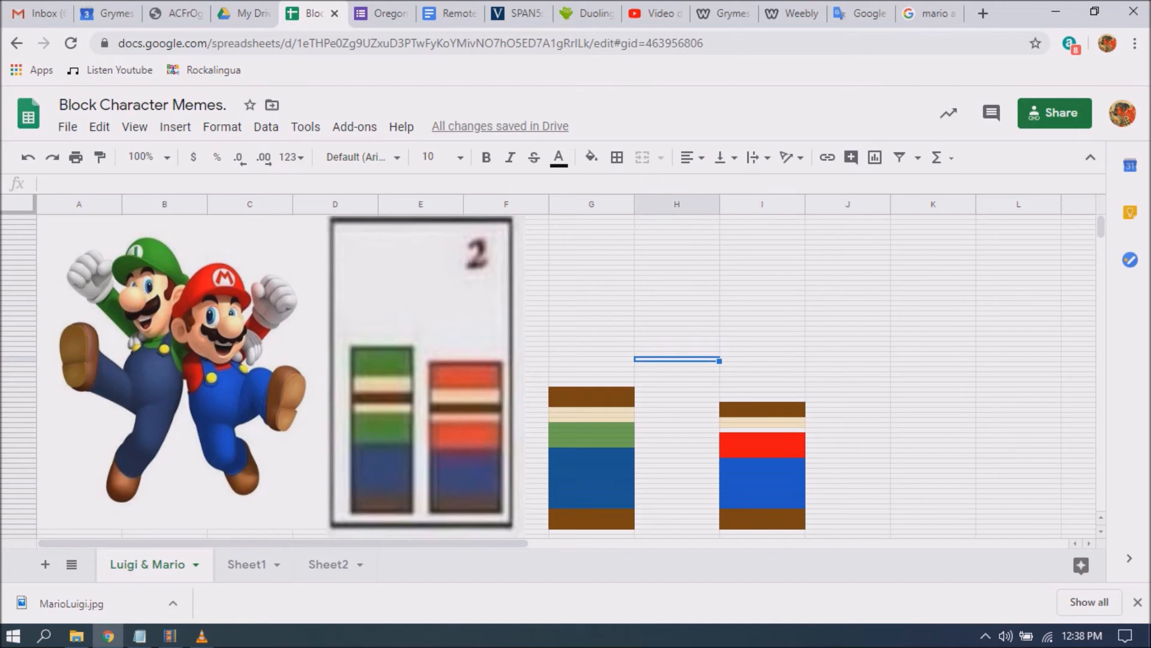
key(Down)
key(Down)
key(Down)
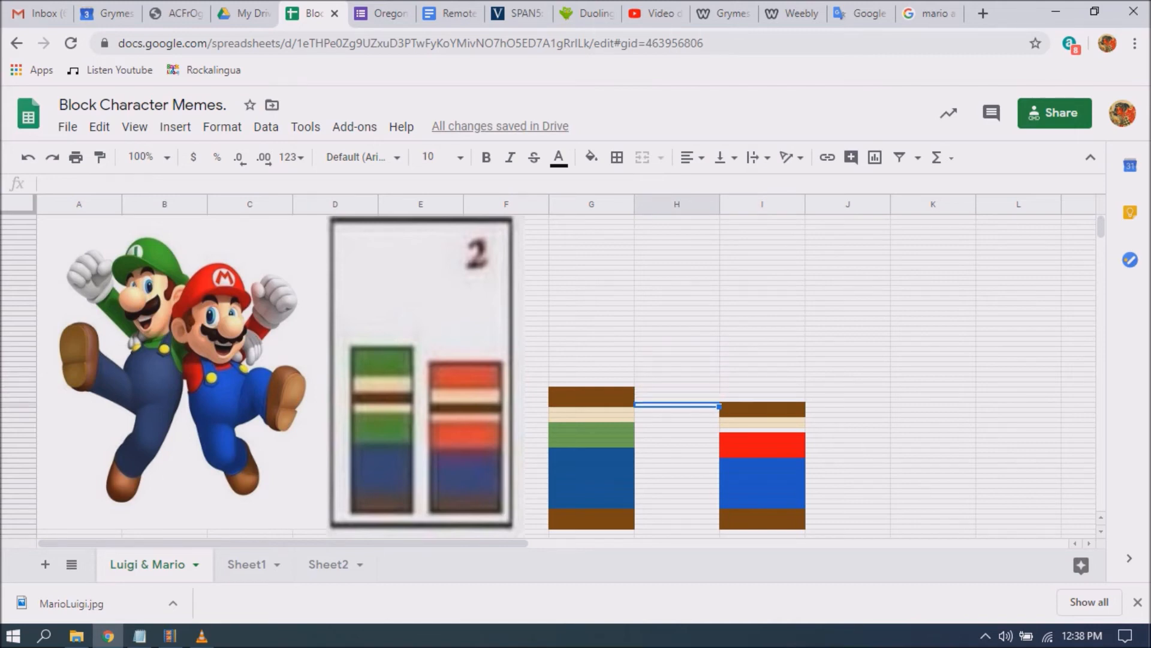
key(Left)
key(Down)
key(shift+Down)
key(shift+Down)
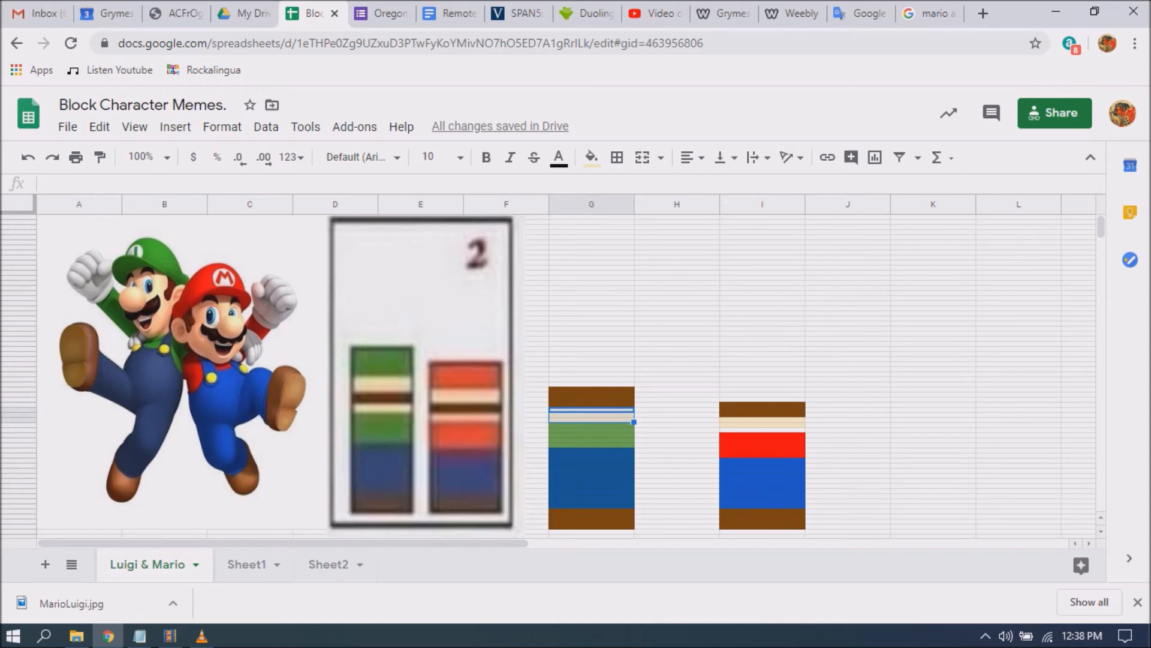
key(ctrl+c)
key(Up)
key(Up)
key(Up)
key(Up)
key(Up)
key(shift+Up)
key(shift+Up)
key(shift+Up)
key(ctrl+v)
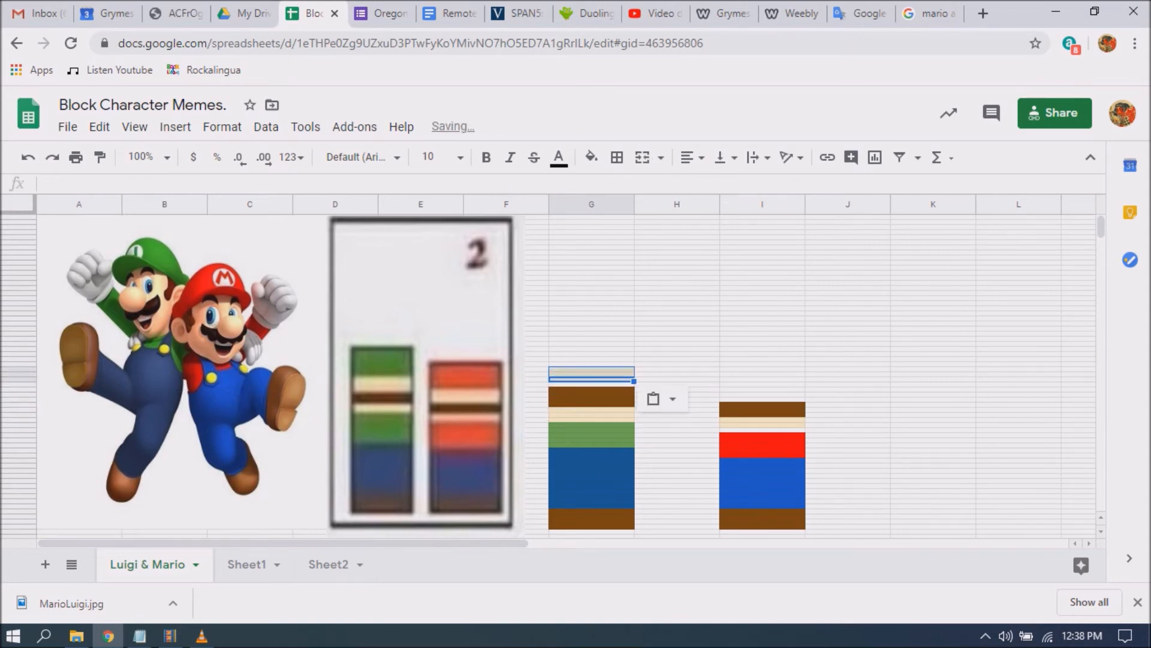
Paste the copied three-cell cream band into column I directly above Mario's upper brown band
key(Right)
key(Right)
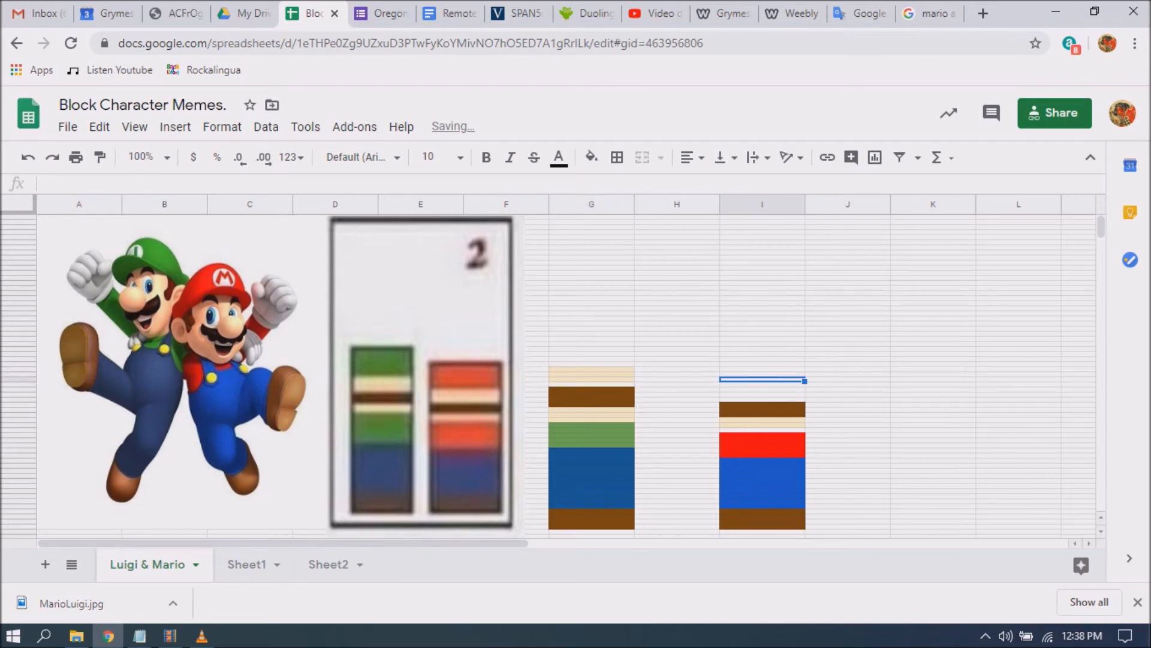
key(Down)
key(Down)
key(Down)
key(Down)
key(Down)
key(Down)
key(Down)
key(Up)
key(Up)
key(Up)
key(shift+Up)
key(shift+Up)
key(shift+Up)
key(shift+Up)
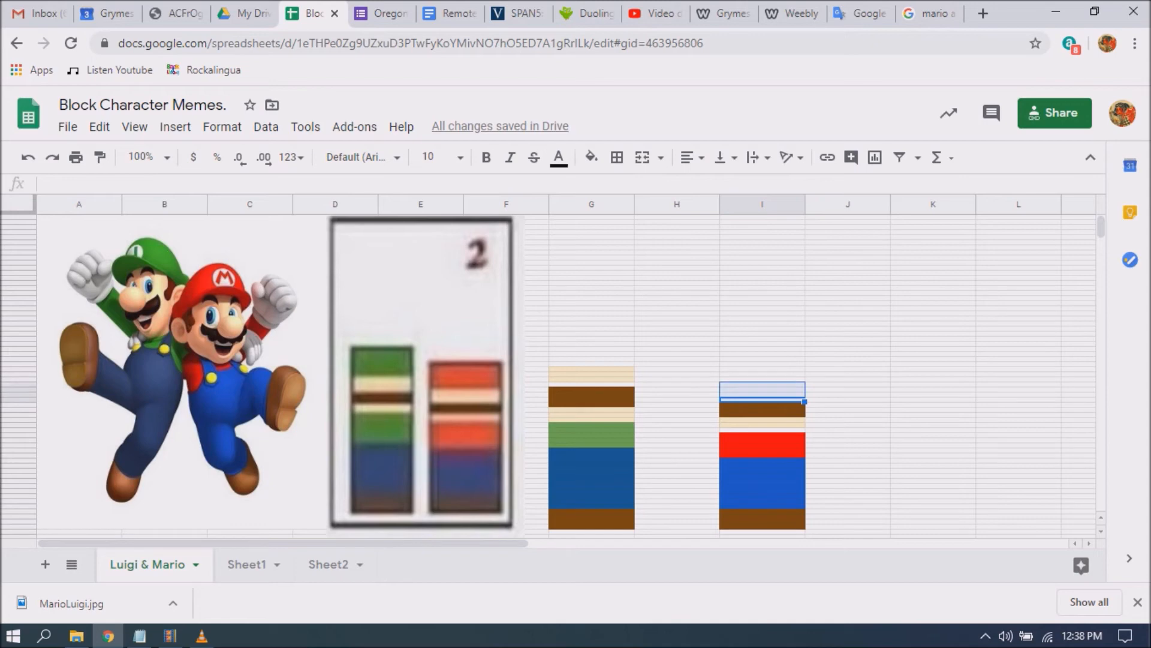
key(ctrl+v)
key(Up)
key(Up)
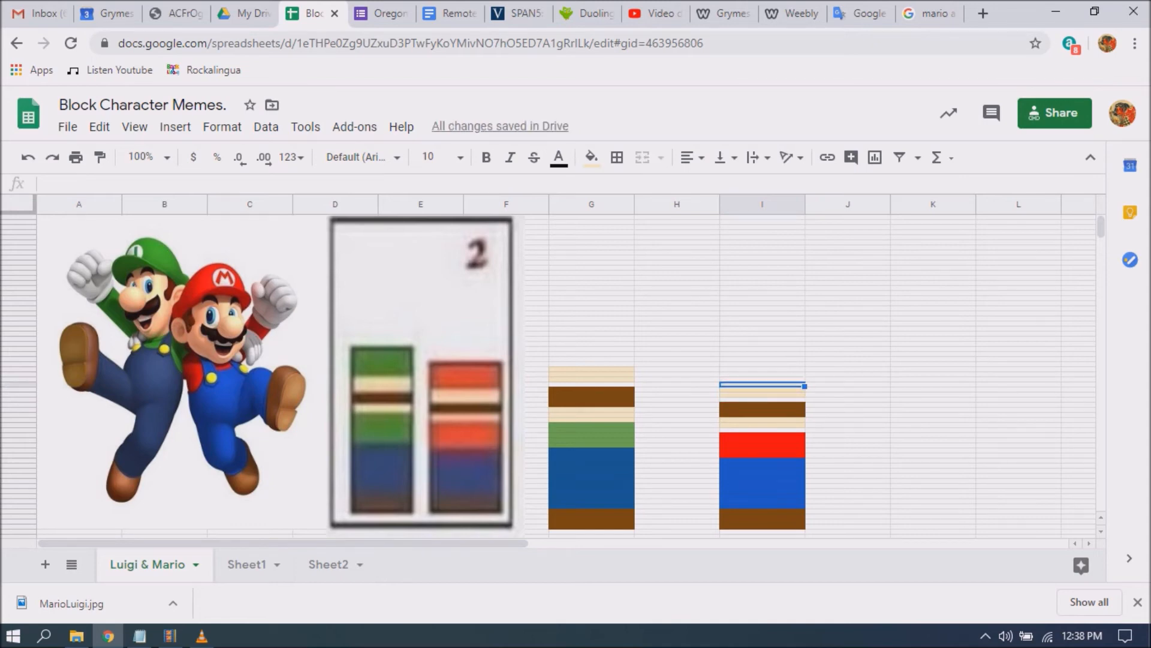
Copy the upper three red cells of Mario's shirt in column I
key(Down)
key(Down)
key(Down)
key(Down)
key(Down)
key(Down)
key(Down)
key(Down)
key(Down)
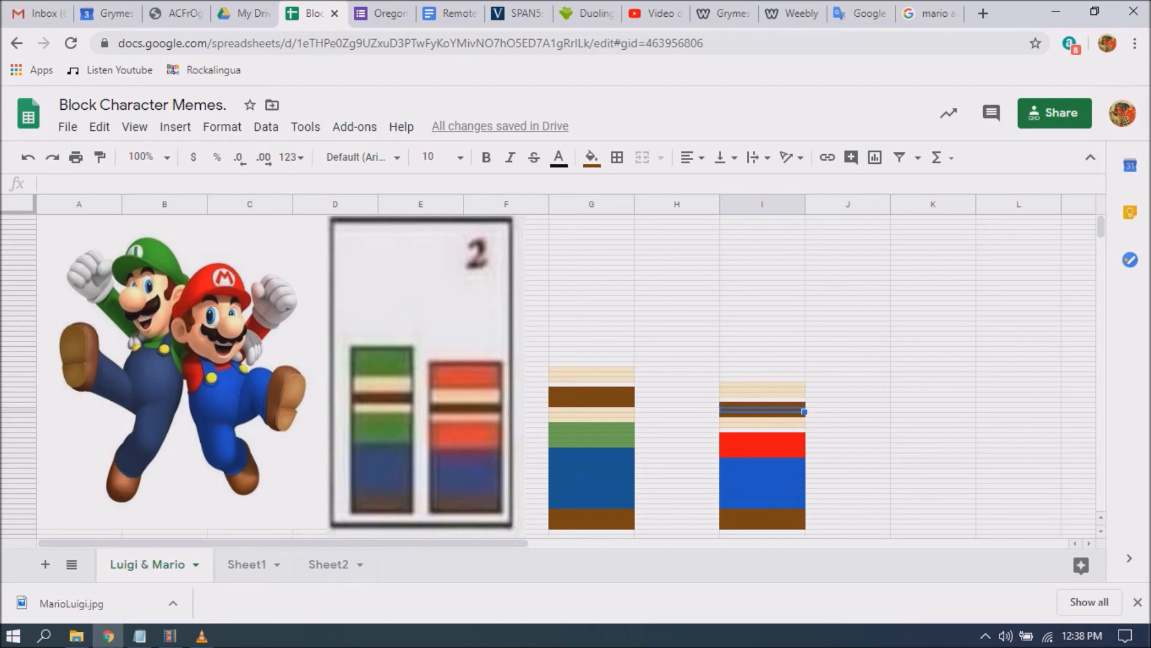
key(shift+Down)
key(shift+Down)
key(shift+Down)
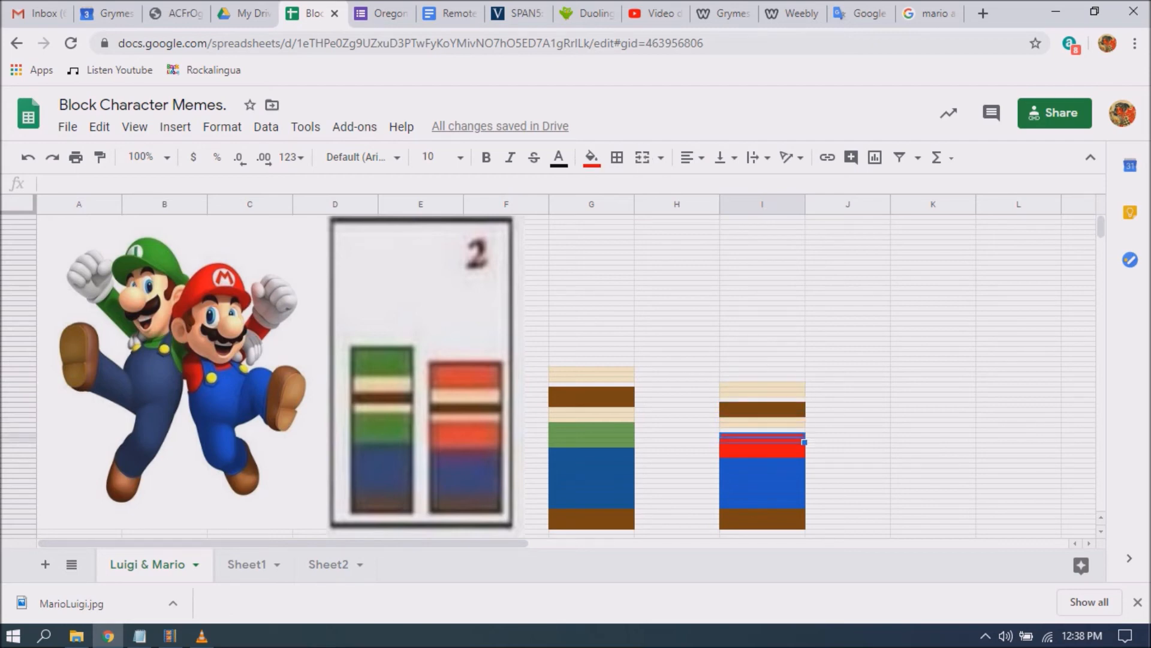
key(ctrl+c)
Paste the three red cells directly above Mario's upper cream band in column I as his cap
key(Up)
key(Up)
key(Up)
key(Up)
key(Up)
key(Up)
key(Up)
key(Up)
key(Up)
key(Up)
key(Up)
key(Up)
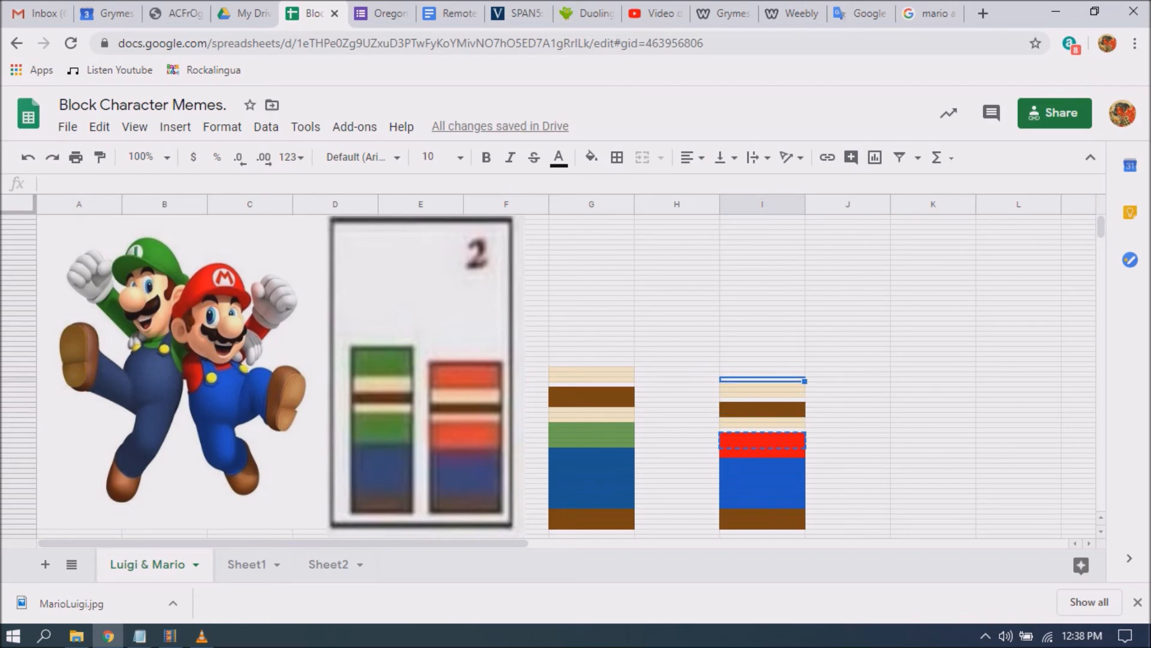
key(shift+Up)
key(shift+Up)
key(shift+Up)
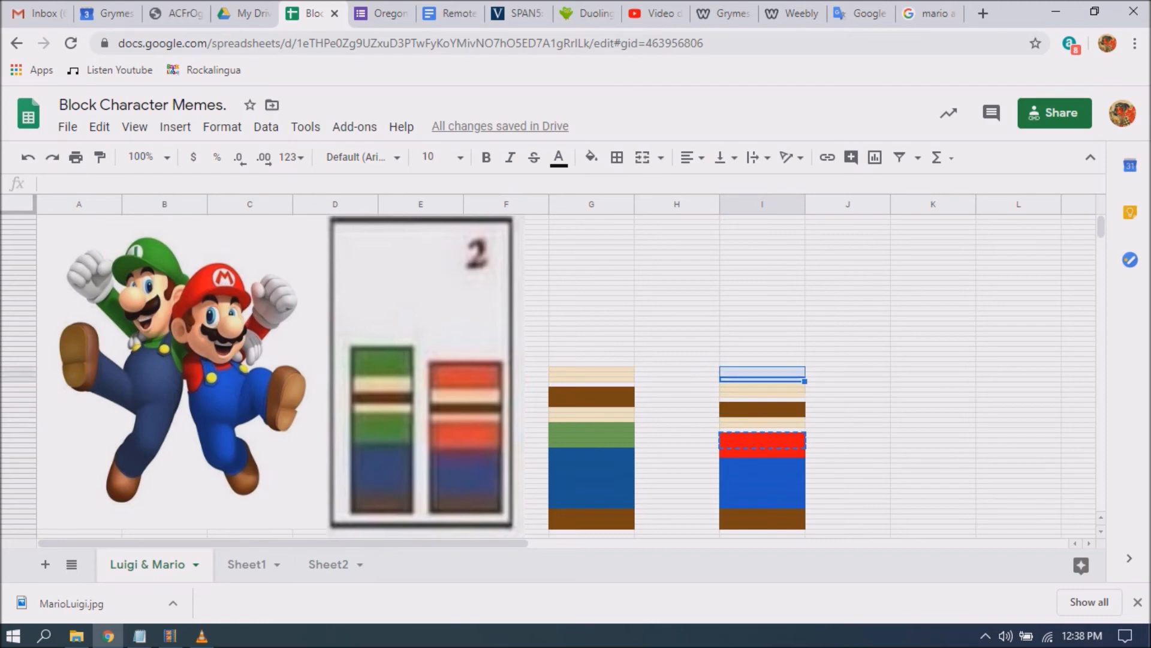
key(ctrl+v)
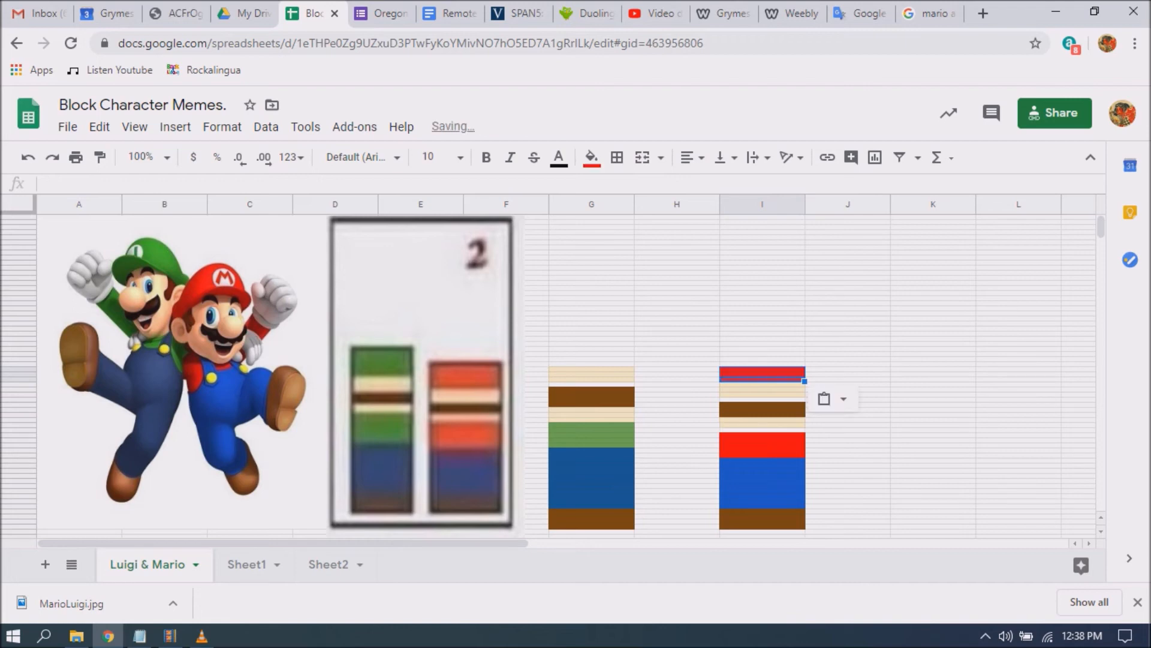
Copy the upper four green cells of Luigi's shirt in column G
key(Left)
key(Down)
key(Down)
key(Down)
key(Down)
key(Down)
key(Down)
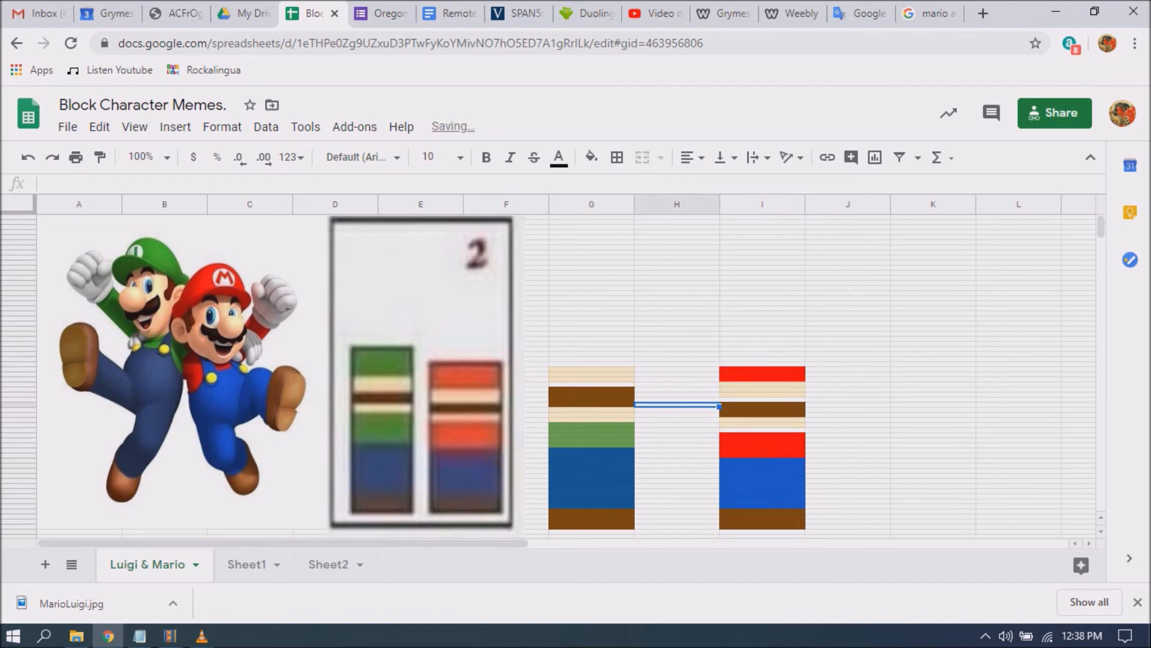
key(Down)
key(Left)
key(Down)
key(shift+Down)
key(shift+Down)
key(shift+Down)
key(shift+Down)
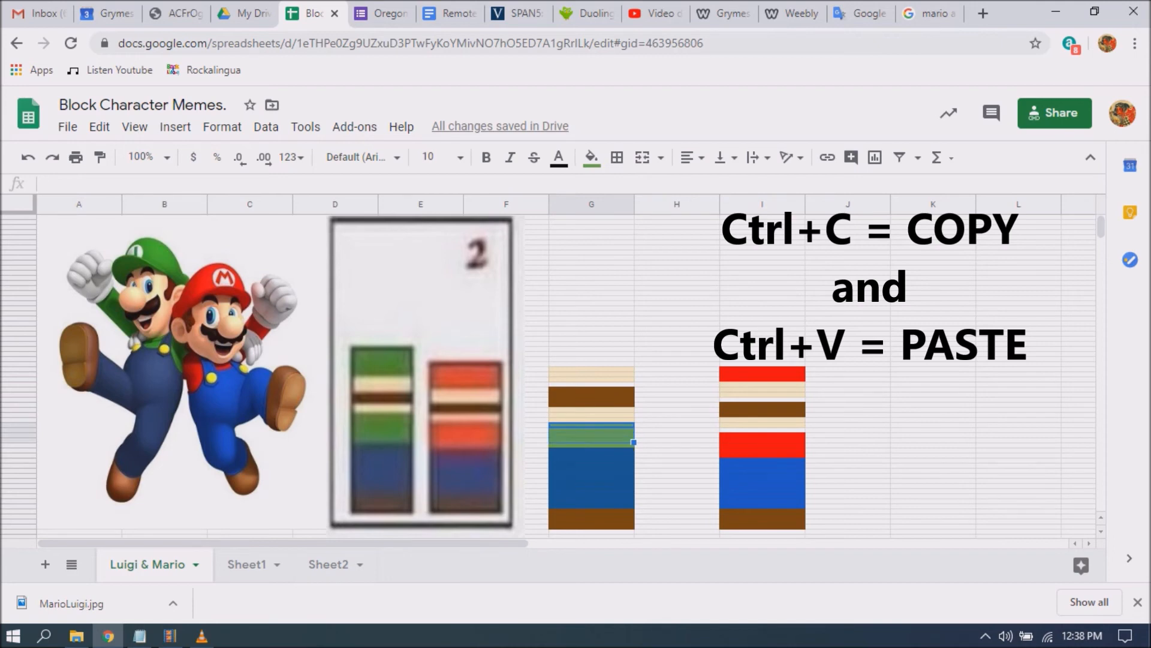
key(ctrl+c)
Paste the four green cells directly above Luigi's upper cream band in column G as his cap
key(Up)
key(Up)
key(Up)
key(Up)
key(Up)
key(Up)
key(Up)
key(Up)
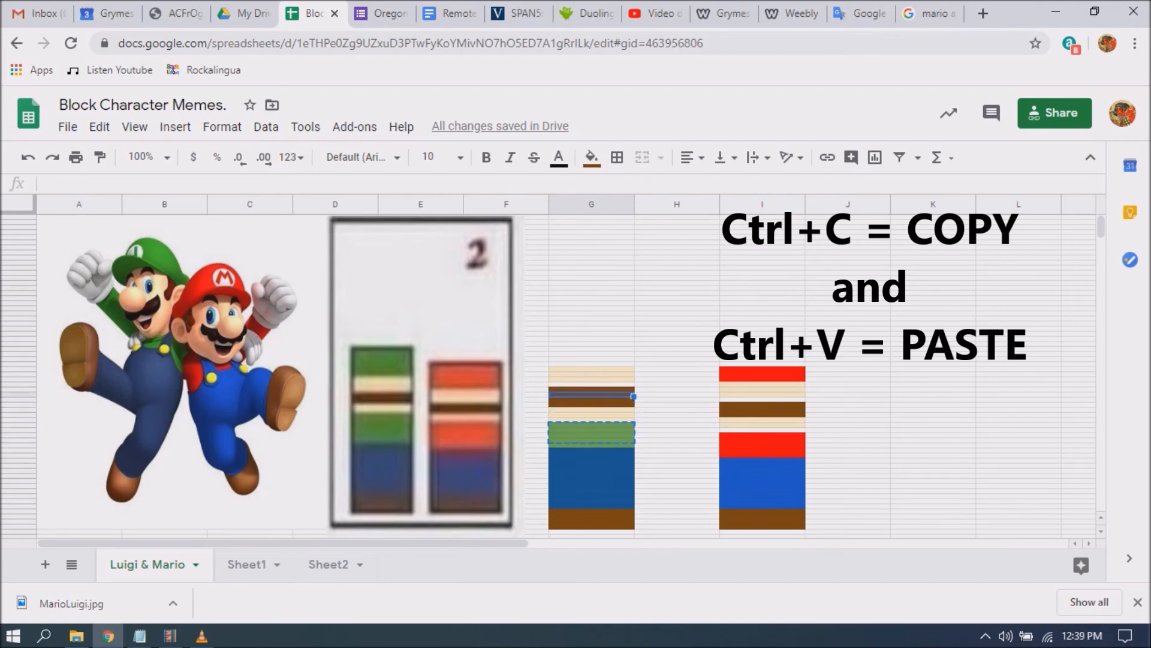
key(Up)
key(Up)
key(Up)
key(shift+Up)
key(shift+Up)
key(shift+Up)
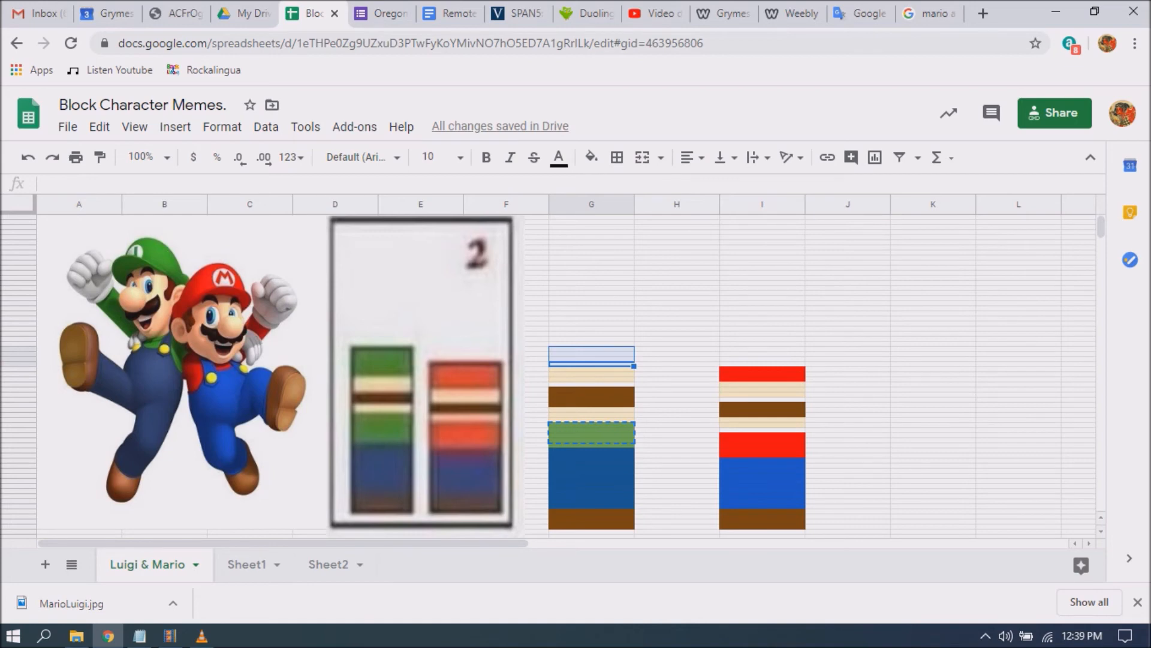
key(ctrl+v)
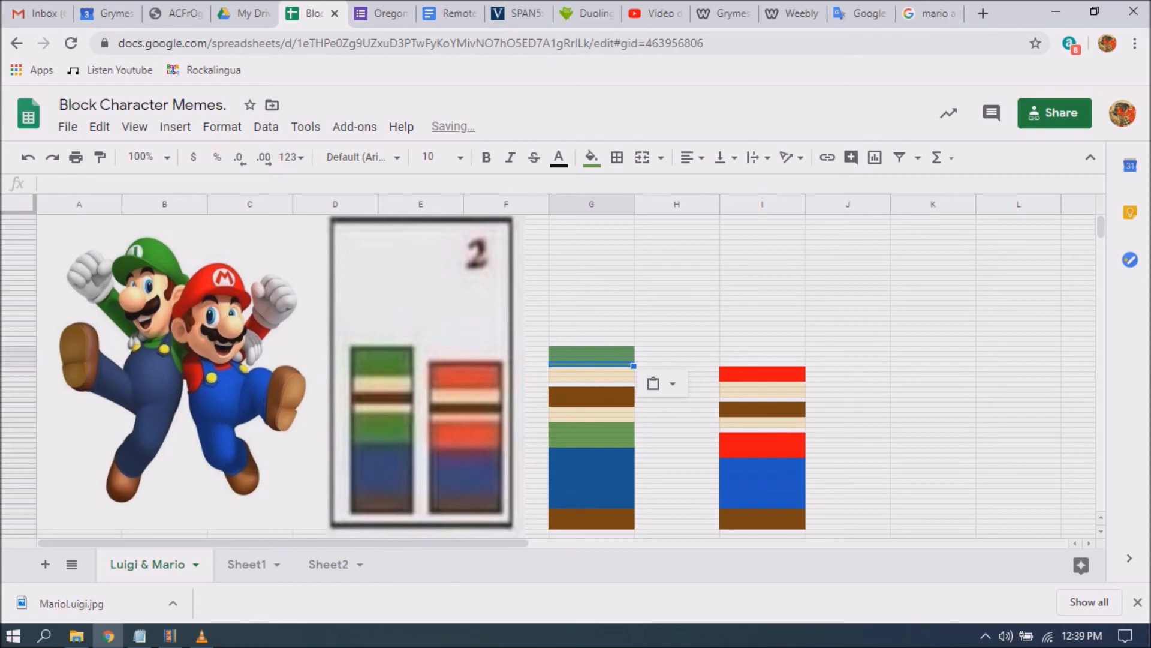
Narrow column H to less than a third of its width so the two figures stand closer together
click(677, 283)
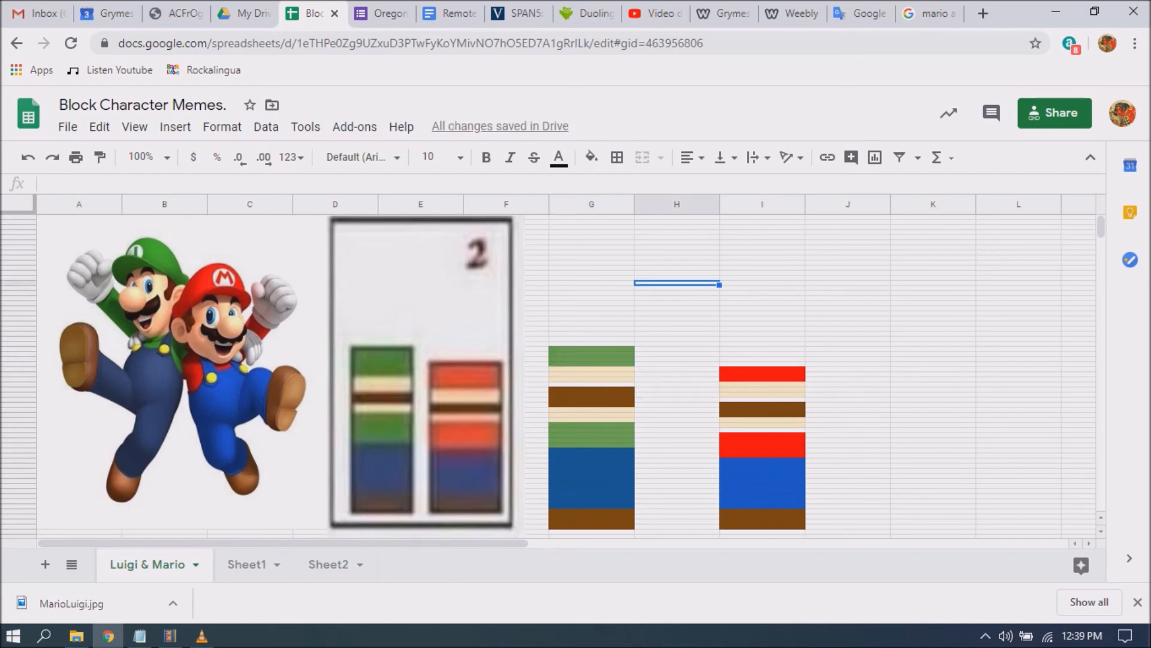
drag(720, 204, 660, 204)
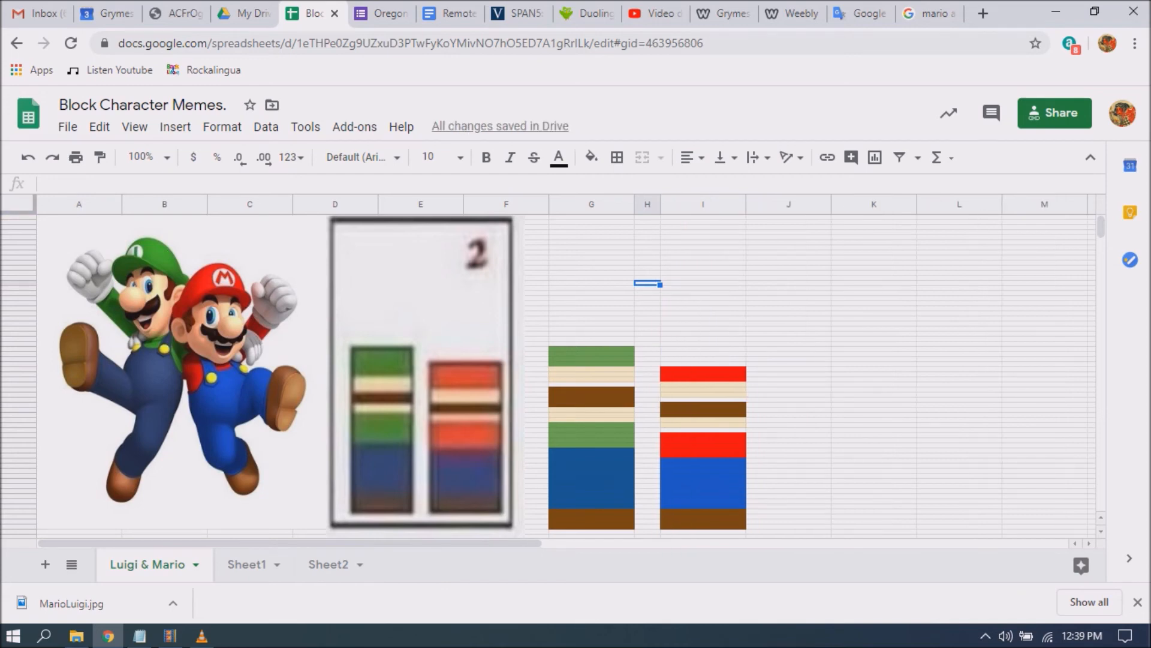
Outline Luigi's whole figure in column G, from green cap to brown shoes, with a thick black outer border
click(592, 349)
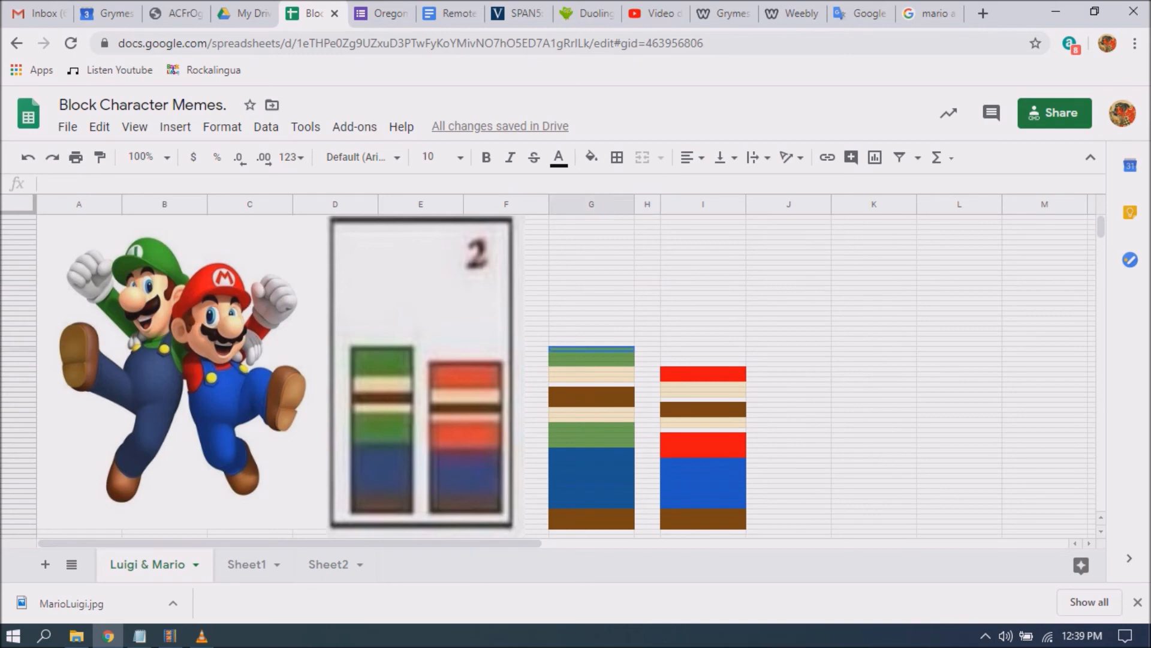
drag(591, 349, 591, 410)
key(shift+Down)
key(shift+Down)
key(shift+Down)
key(shift+Down)
key(shift+Down)
key(shift+Down)
key(shift+Down)
key(shift+Down)
key(shift+Down)
key(shift+Down)
key(shift+Down)
key(shift+Down)
key(shift+Down)
key(shift+Down)
key(shift+Down)
key(shift+Down)
key(shift+Down)
key(shift+Down)
key(shift+Down)
key(shift+Down)
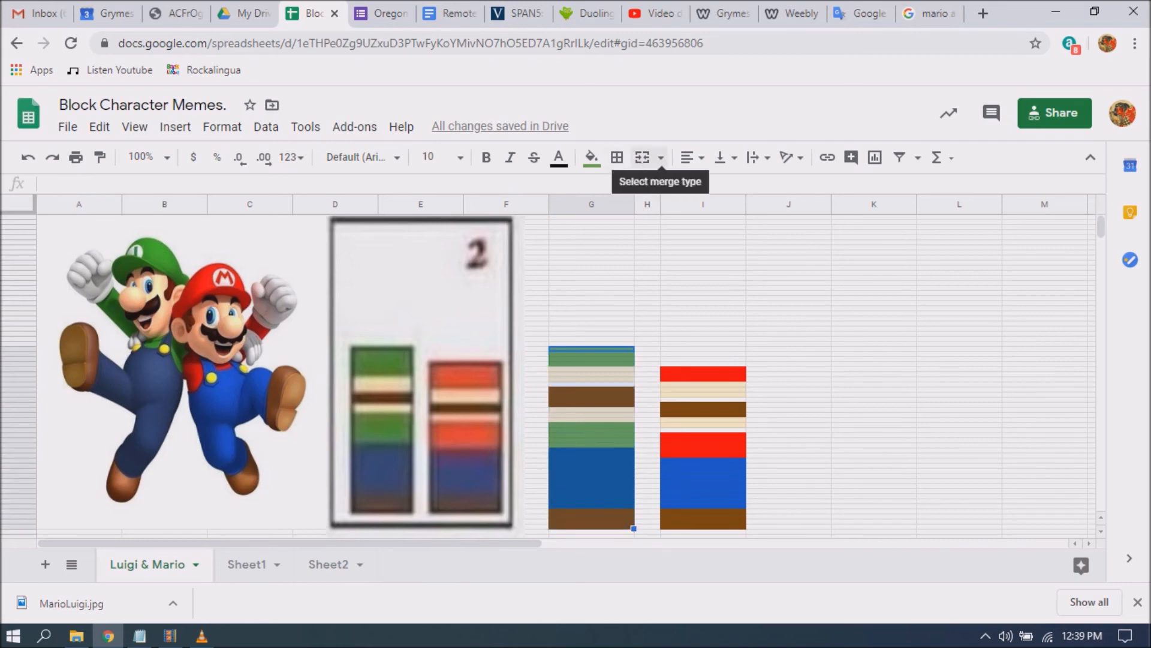
click(617, 157)
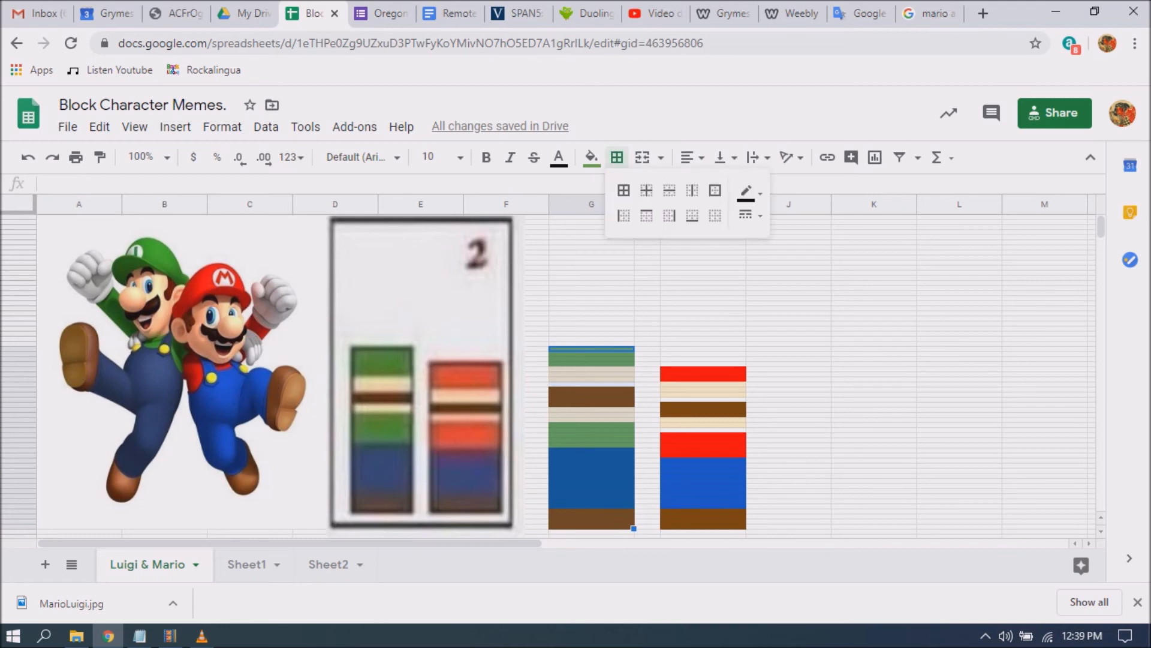
click(748, 191)
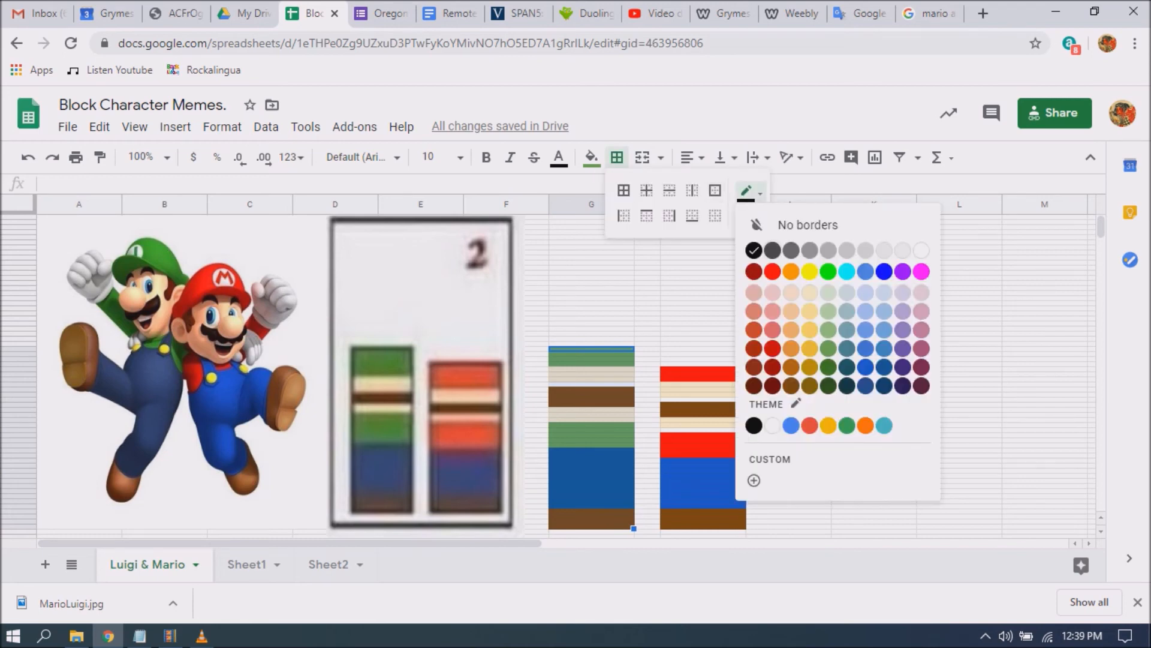
click(753, 250)
click(751, 216)
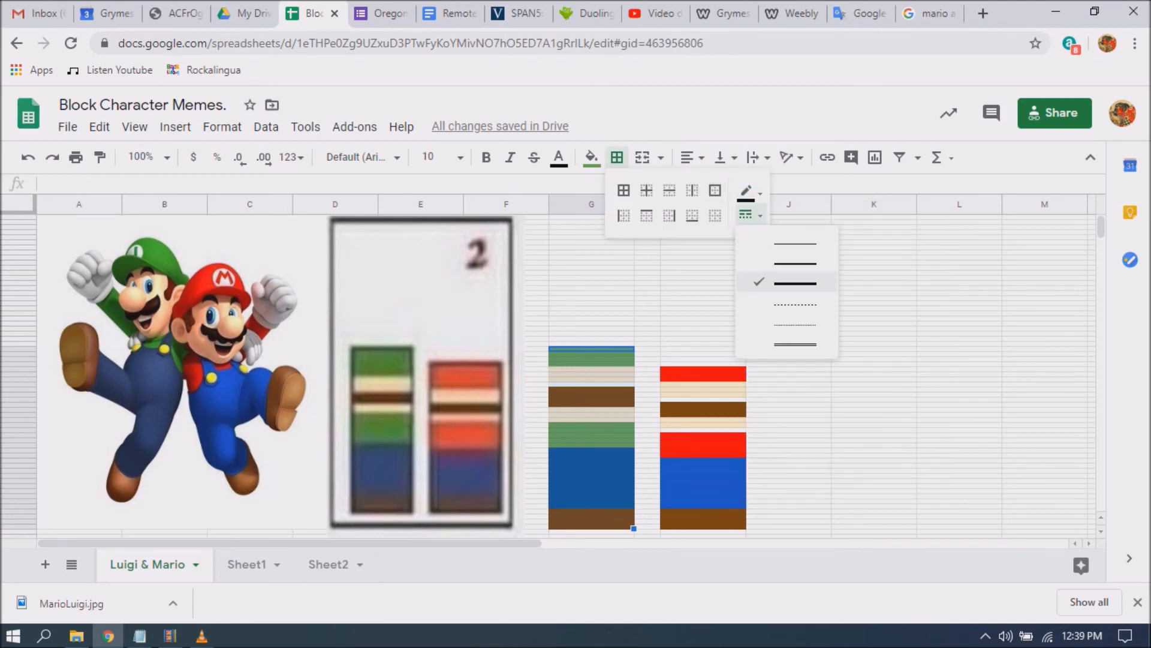
click(792, 282)
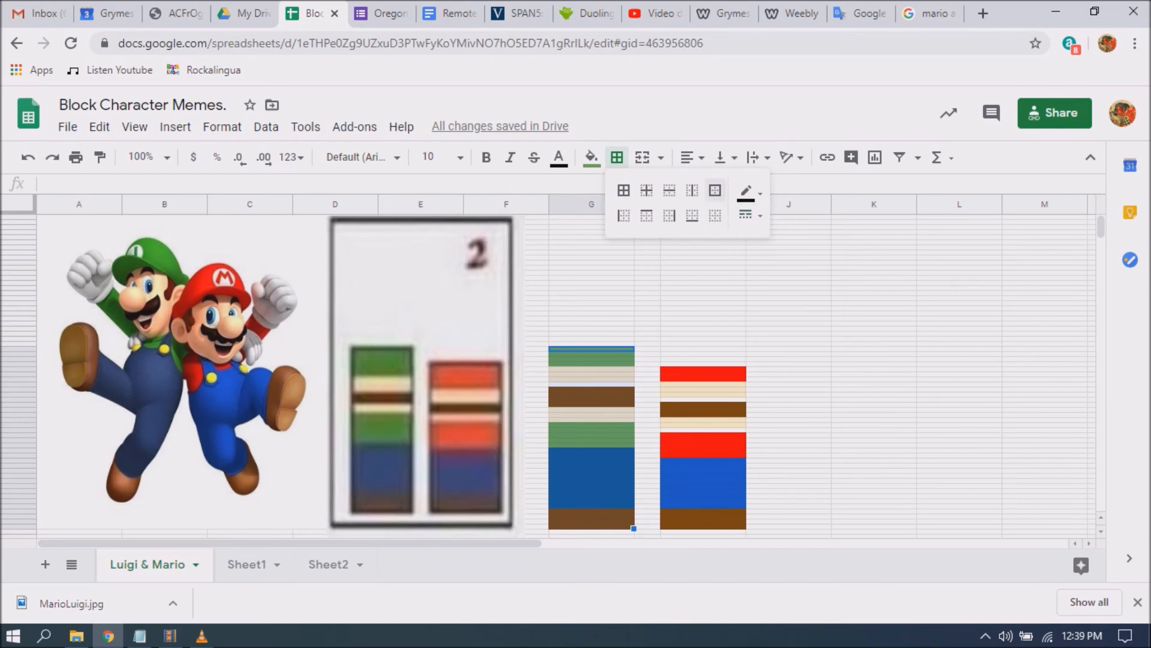
click(715, 190)
Apply the same thick black outer border around Mario's whole figure in column I, from red cap to brown shoes
click(703, 369)
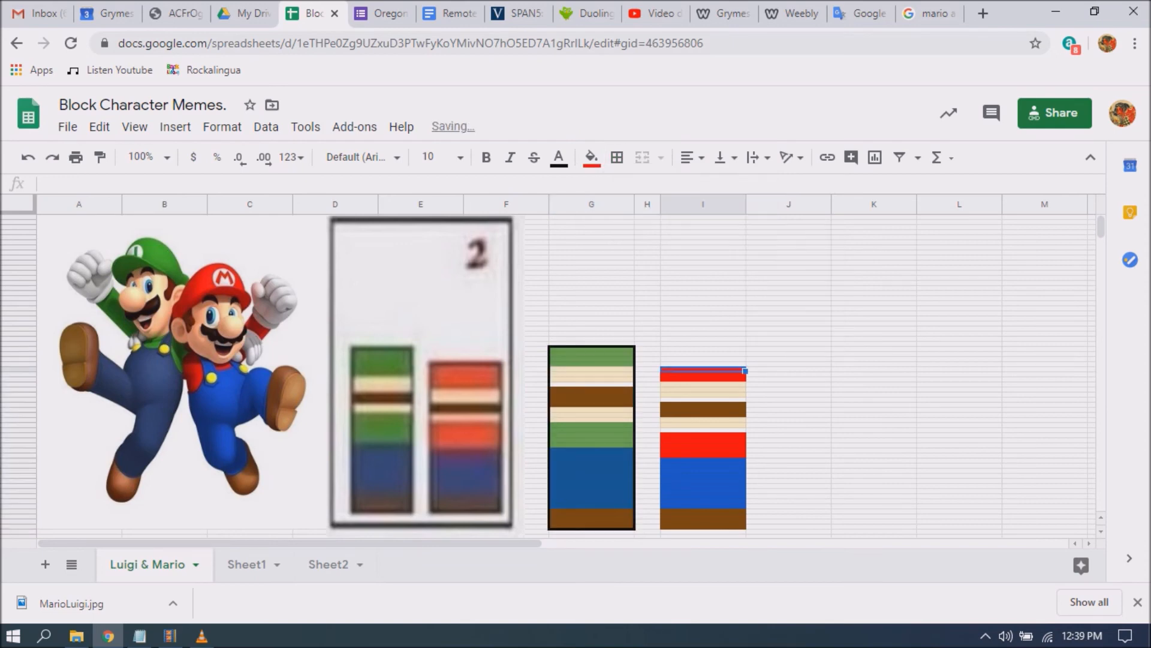
key(shift+Down)
key(shift+Down)
key(shift+Down)
key(shift+Down)
key(shift+Down)
key(shift+Down)
key(shift+Down)
key(shift+Down)
key(shift+Down)
key(shift+Down)
key(shift+Down)
key(shift+Down)
key(shift+Down)
key(shift+Down)
key(shift+Down)
key(shift+Down)
key(shift+Down)
key(shift+Down)
key(shift+Down)
key(shift+Down)
key(shift+Down)
key(shift+Down)
key(shift+Down)
key(shift+Down)
key(shift+Down)
key(shift+Down)
key(shift+Down)
key(shift+Down)
key(shift+Down)
key(shift+Down)
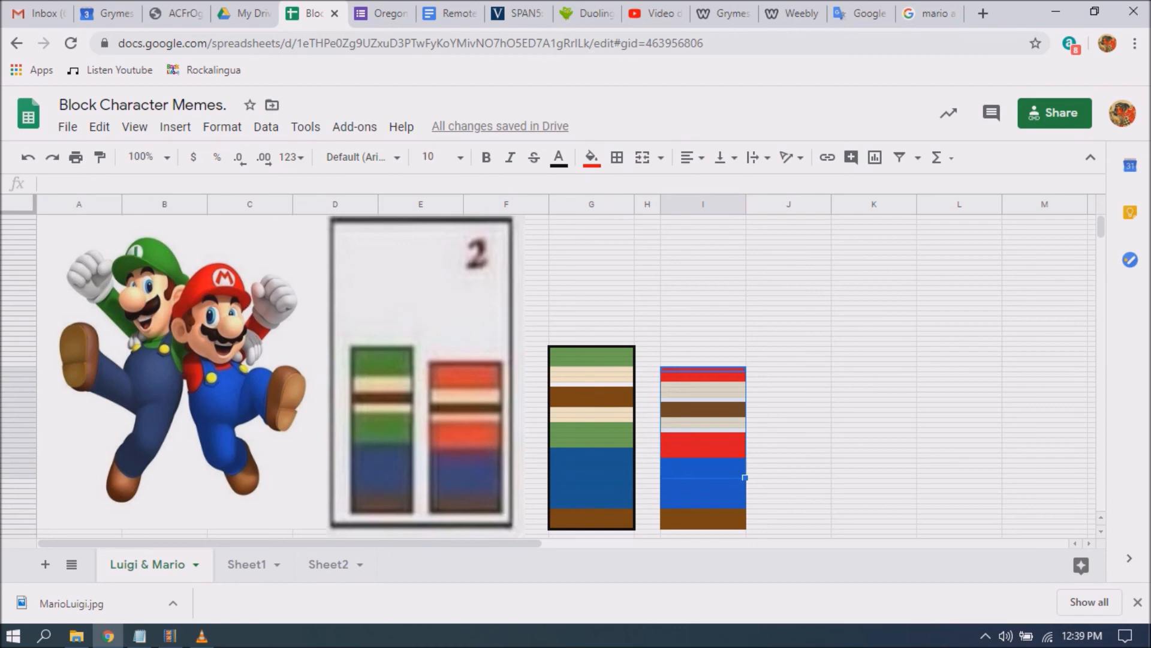
key(shift+Down)
key(shift+Up)
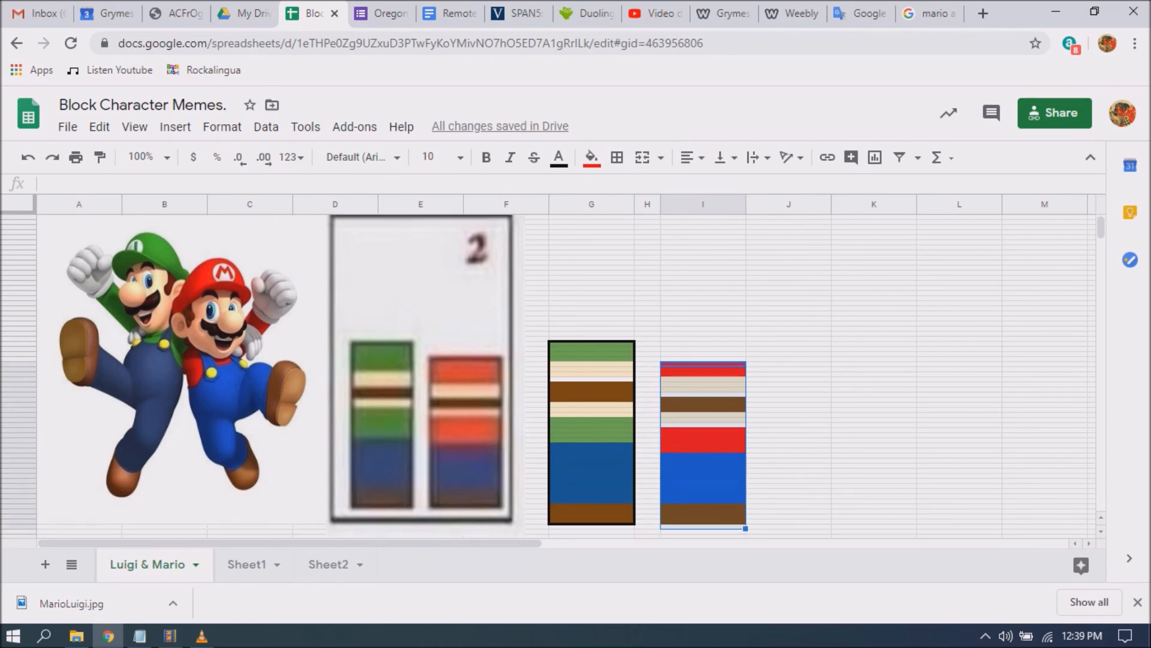
key(shift+Up)
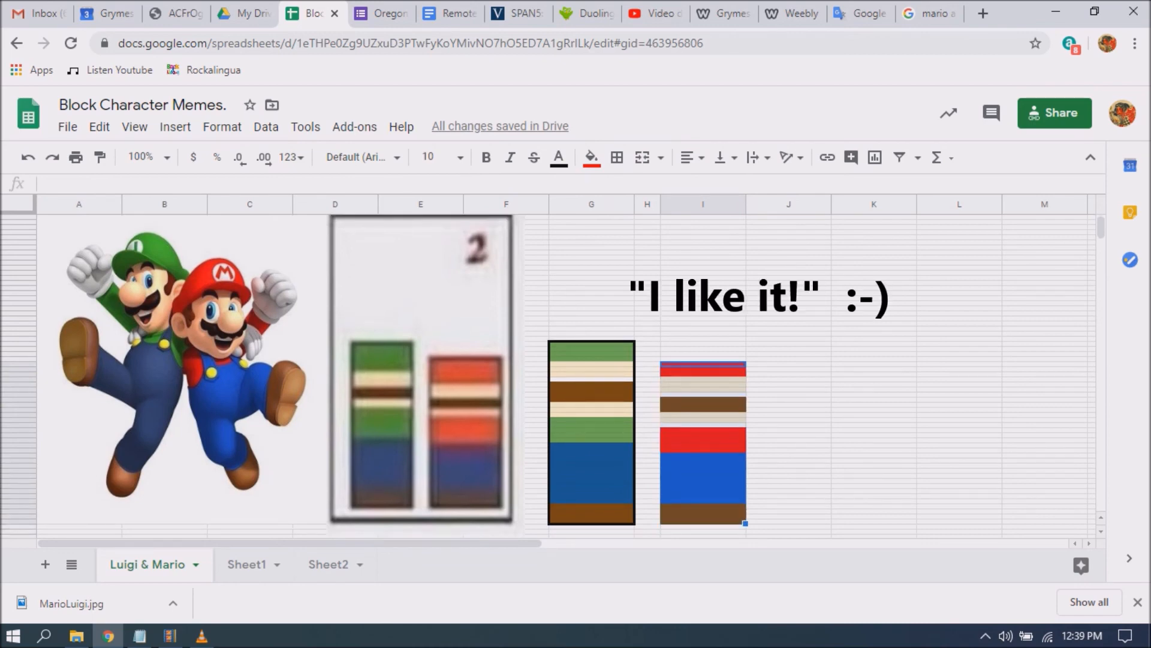
click(617, 157)
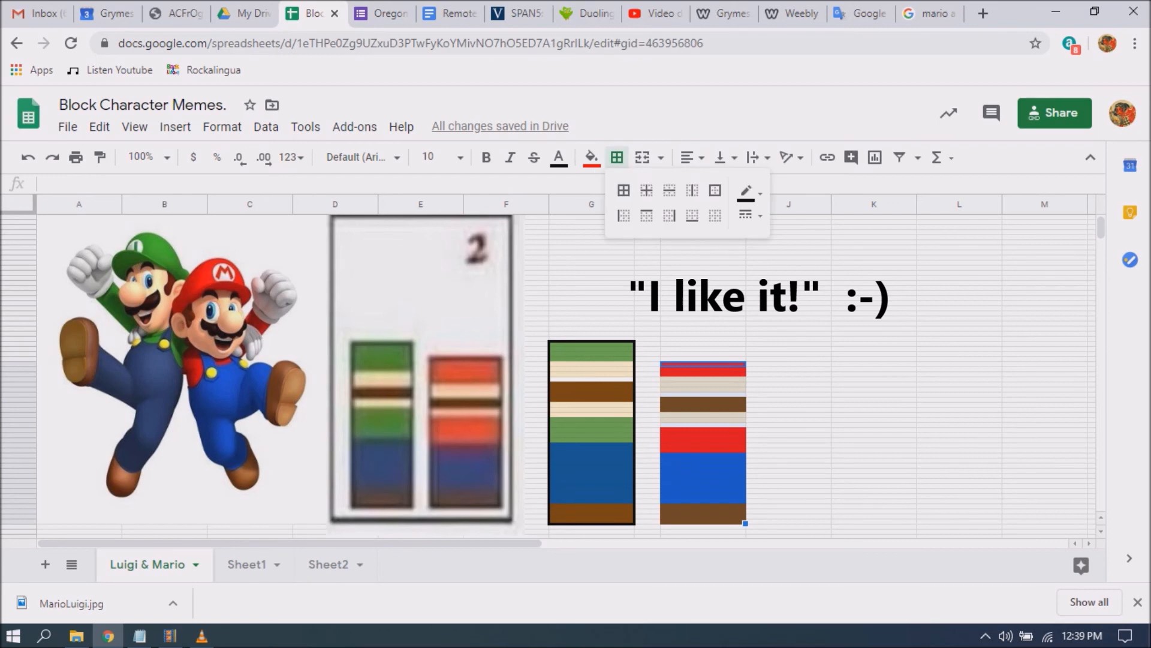
click(715, 190)
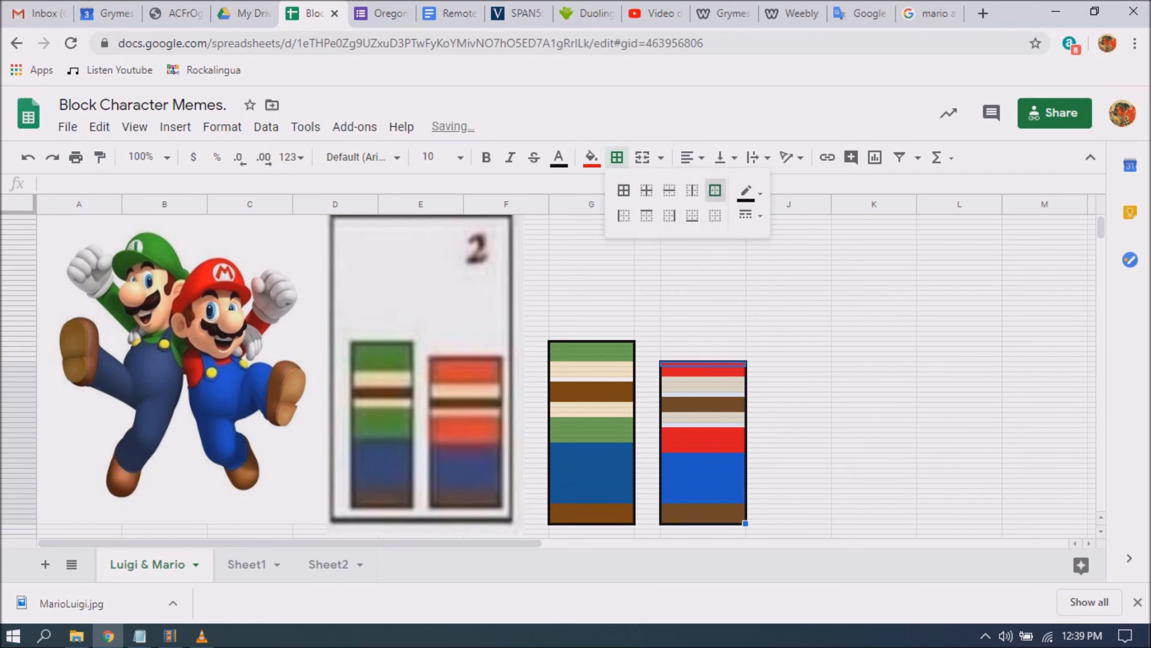
Merge a five-row block of empty cells spanning columns G to I above the two figures
click(591, 289)
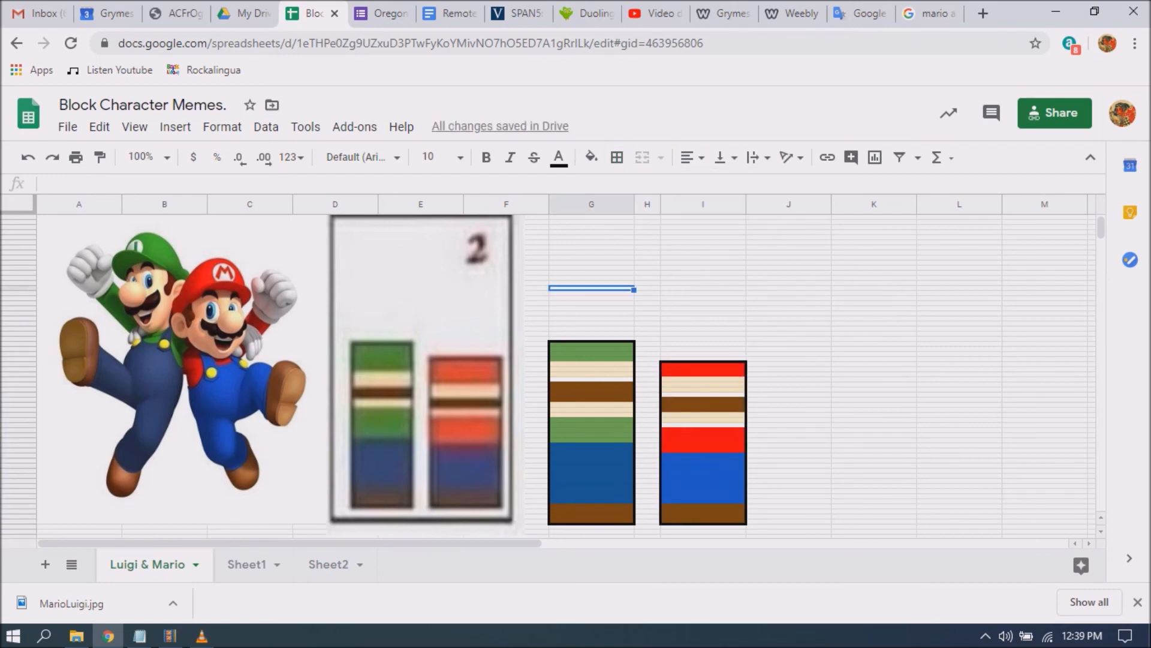
drag(592, 288, 719, 309)
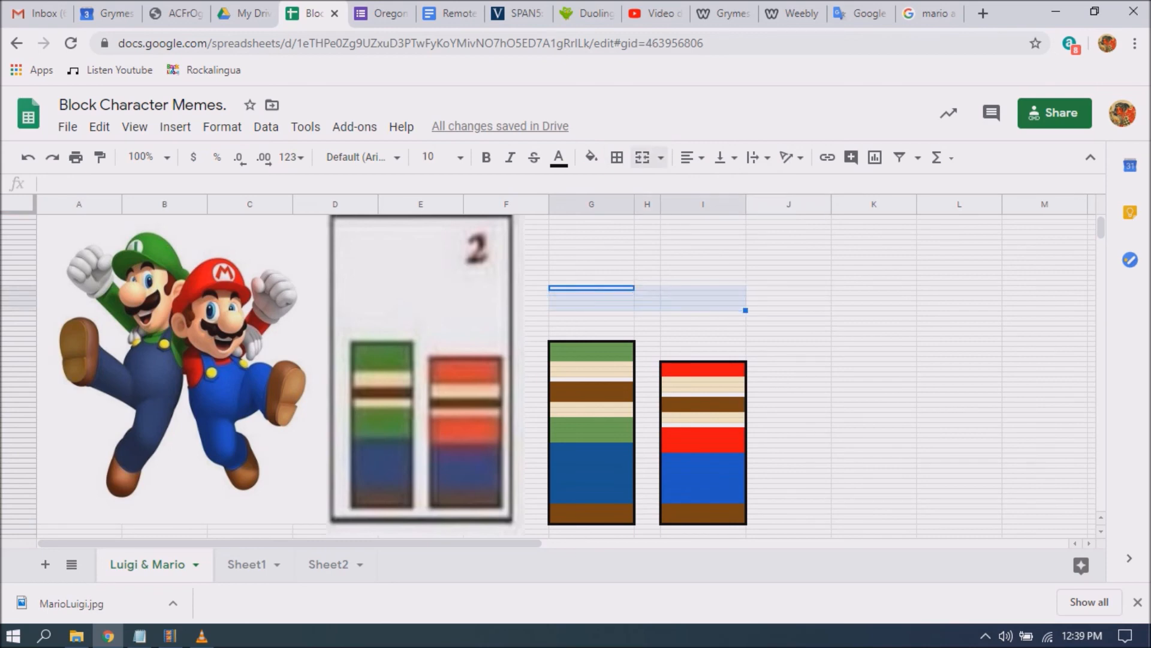
click(642, 157)
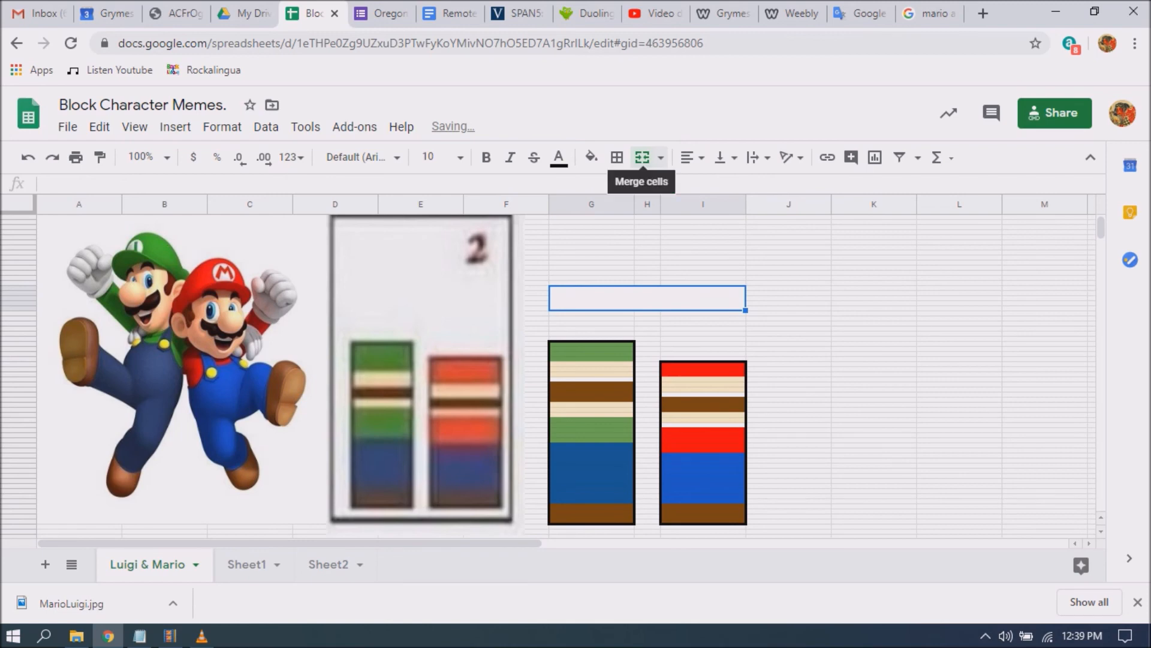
Set the merged title cell's vertical alignment to middle
click(726, 157)
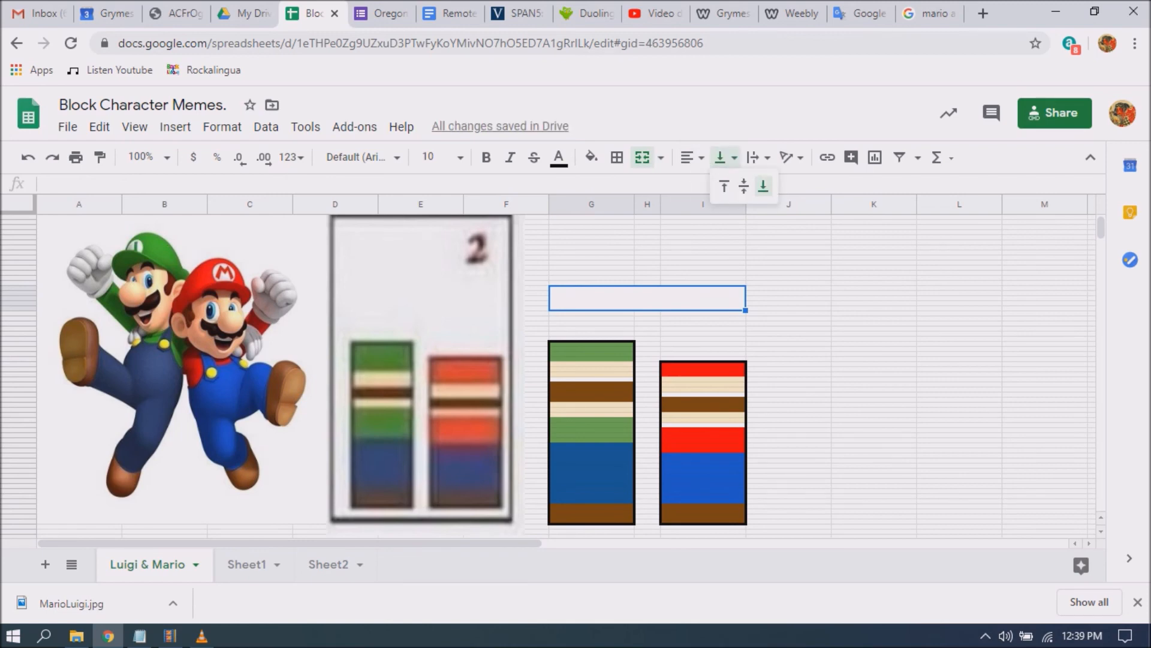
click(746, 185)
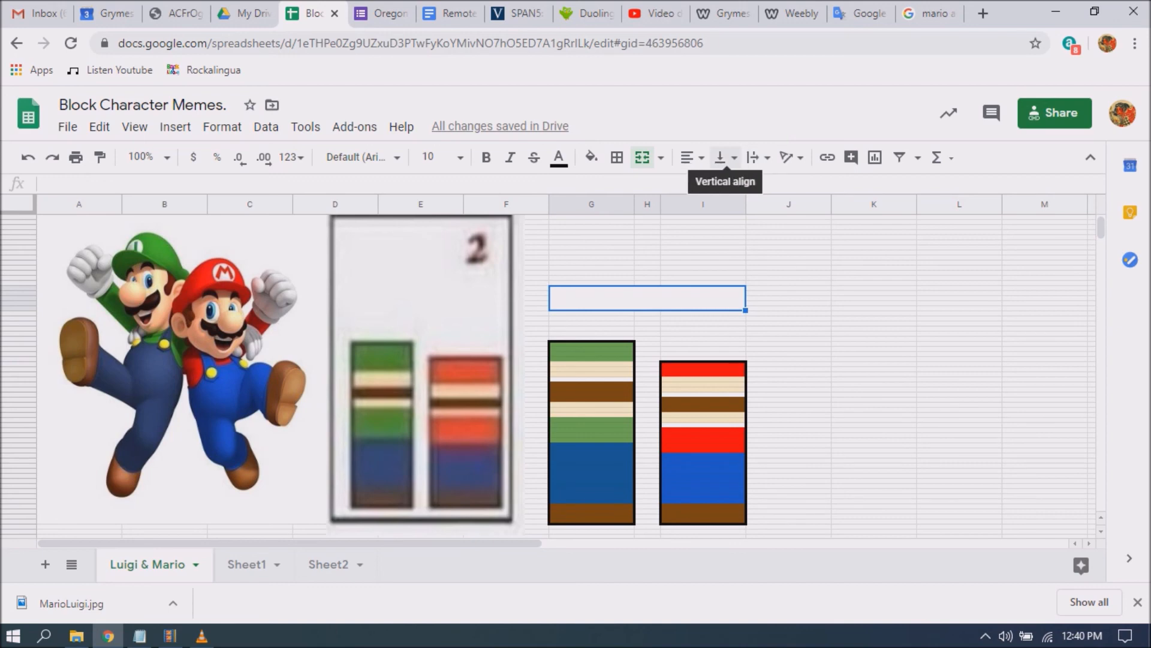
click(720, 157)
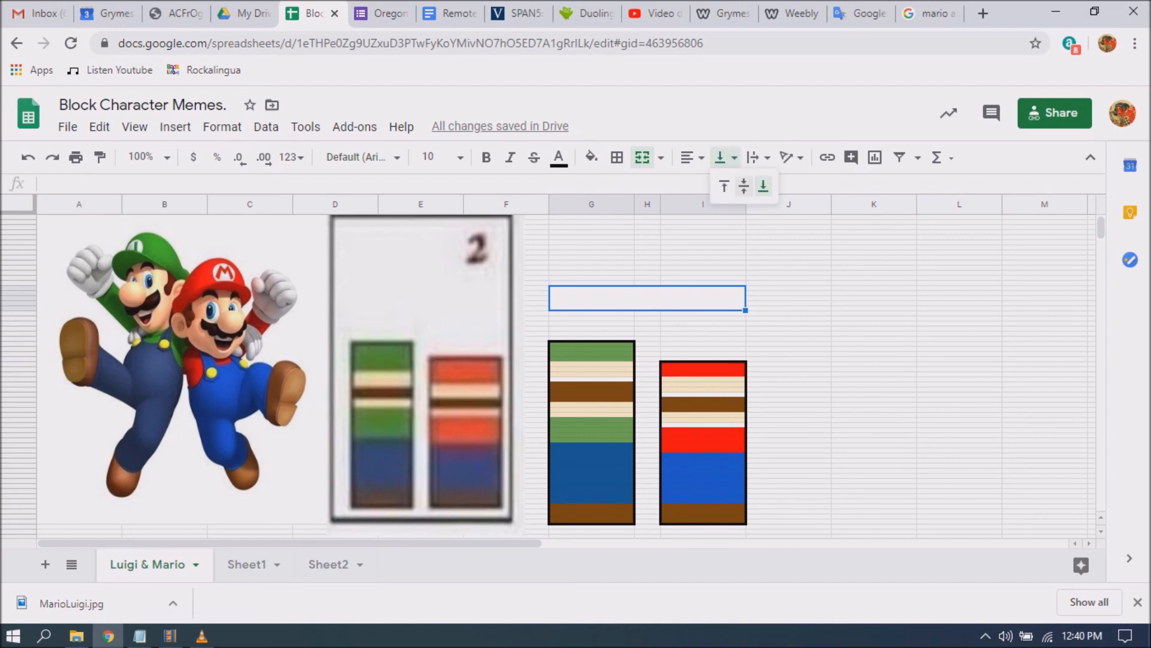
click(744, 186)
click(757, 157)
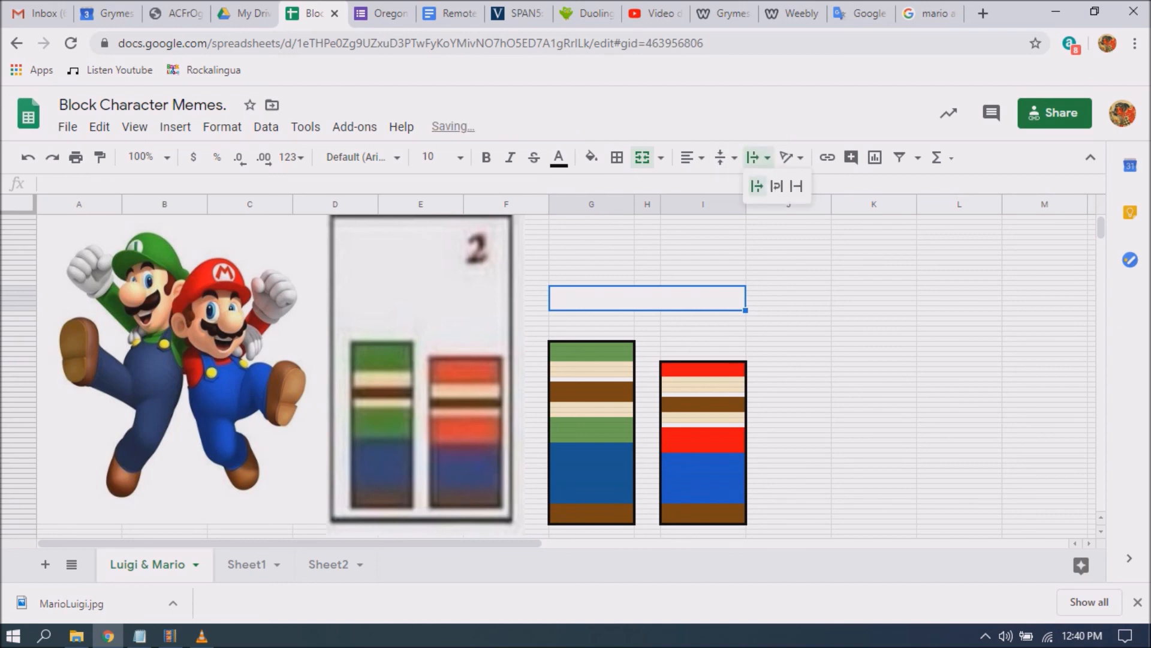
click(648, 299)
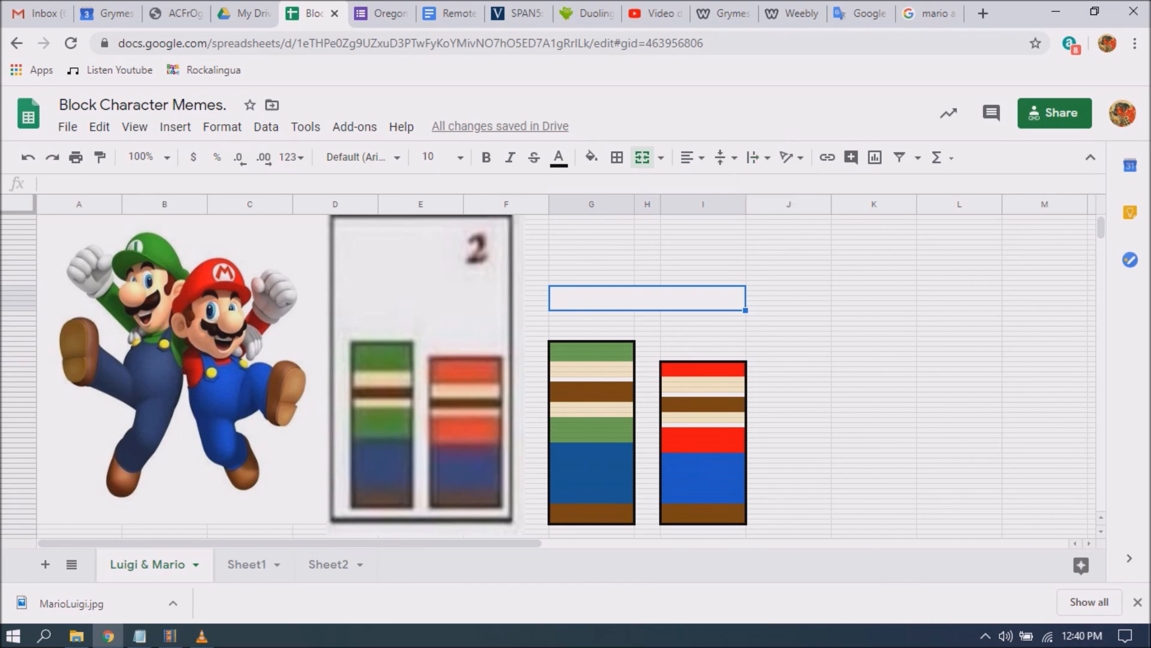
Enter a title in the merged cell made of the creator's title and surname followed by "- Luigi & Mario"
double_click(647, 298)
text(S)
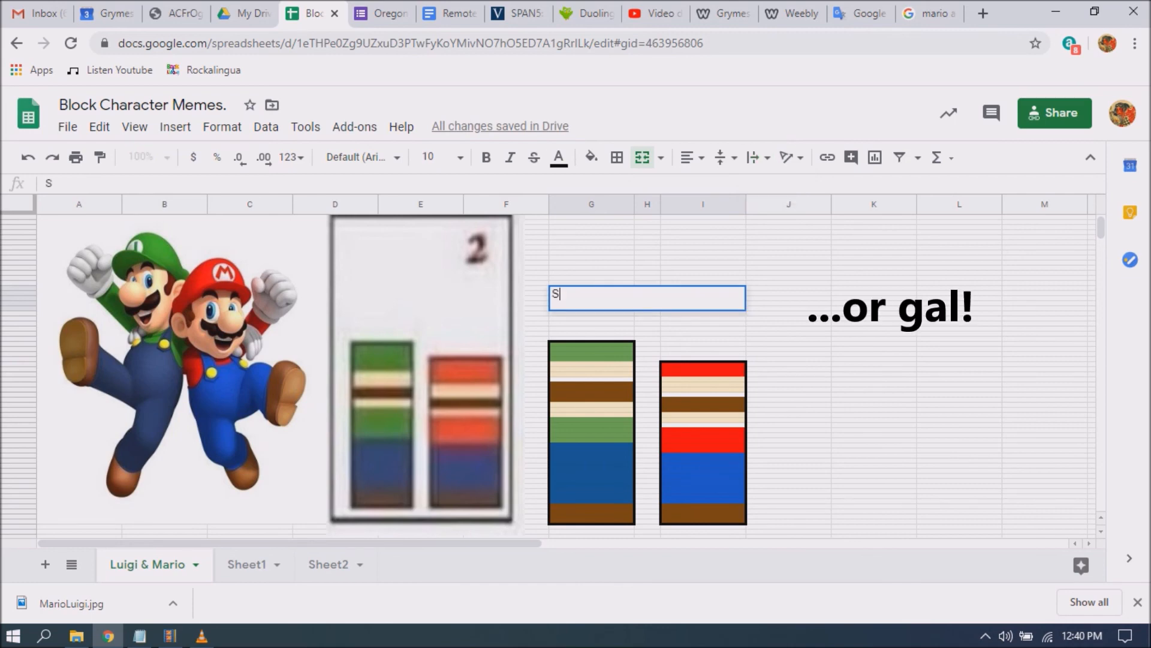
text(r. Gi)
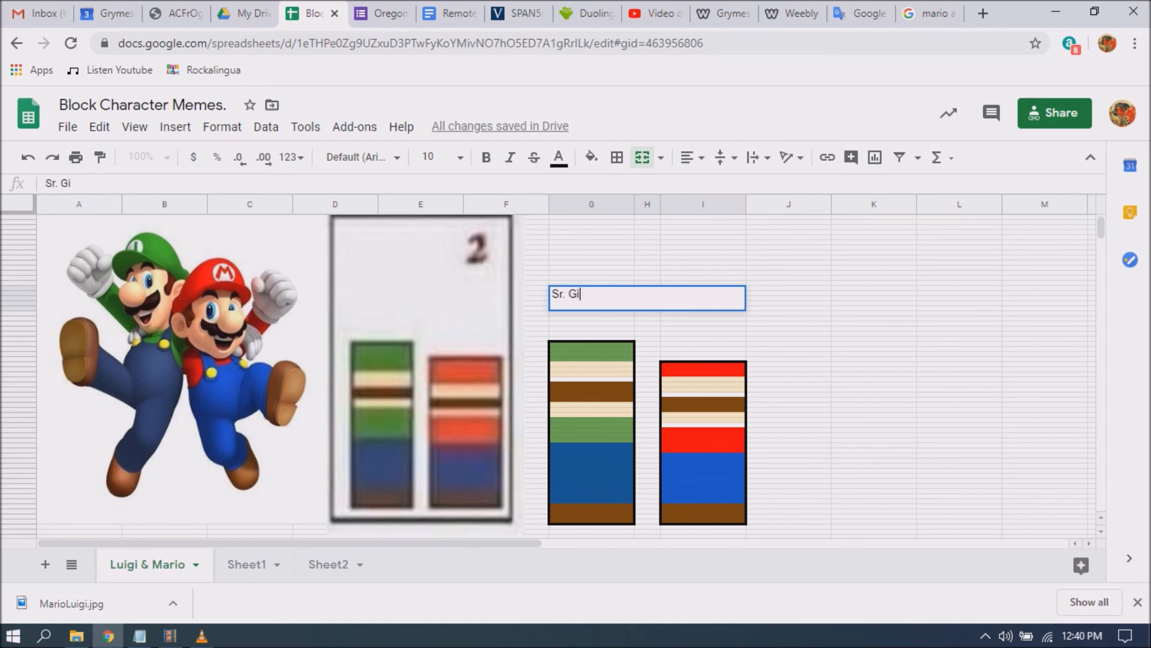
text(les - Luigi & Mario)
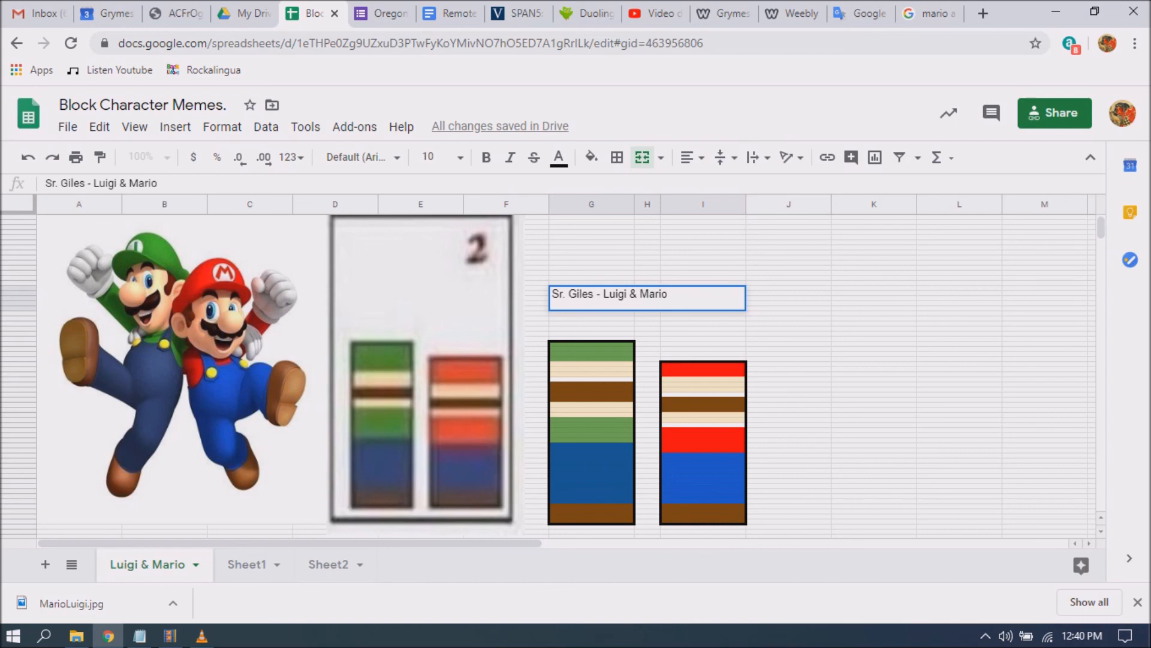
Centre the title horizontally in its merged cell and apply a thick black outer border around that cell
key(Return)
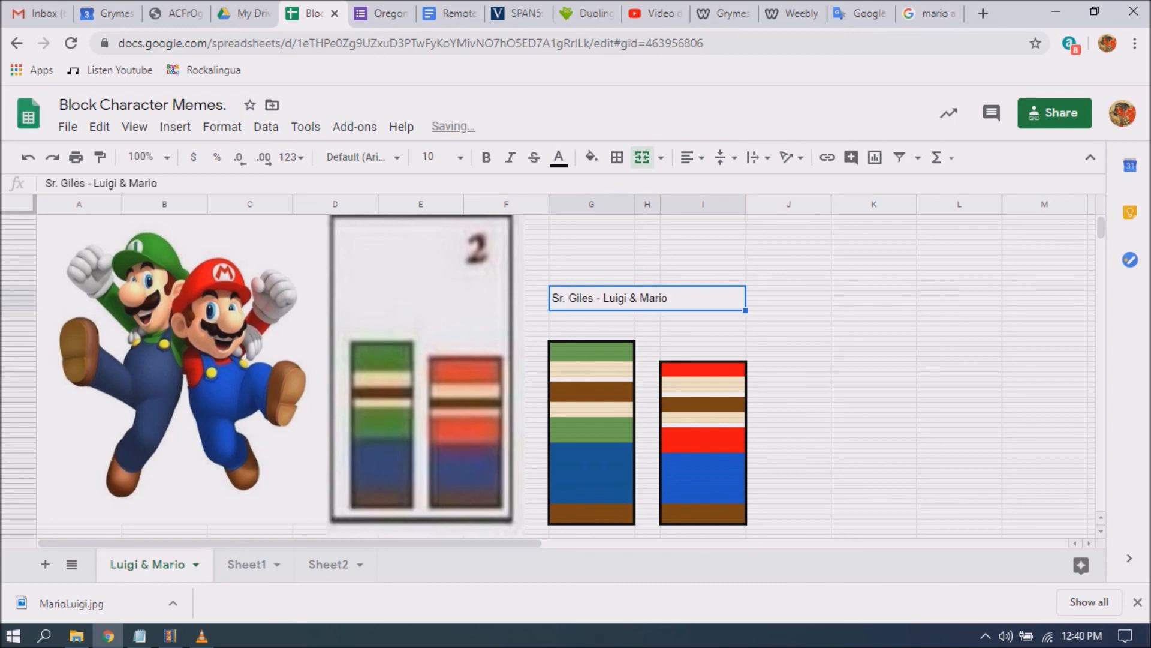
click(691, 158)
click(711, 186)
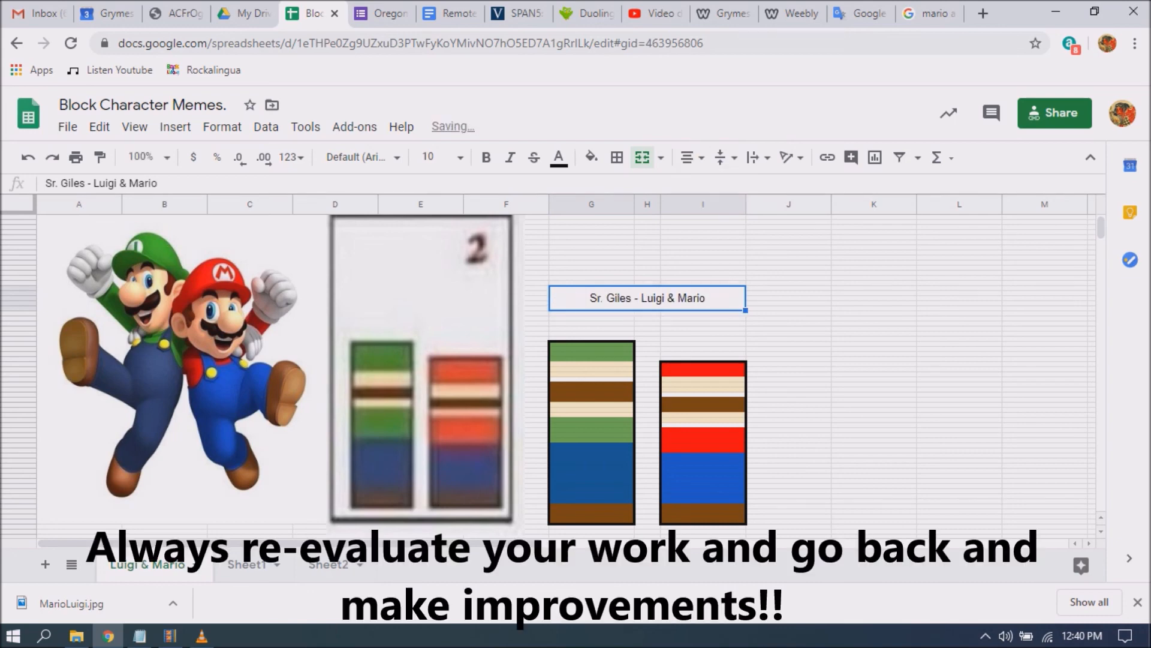
click(616, 157)
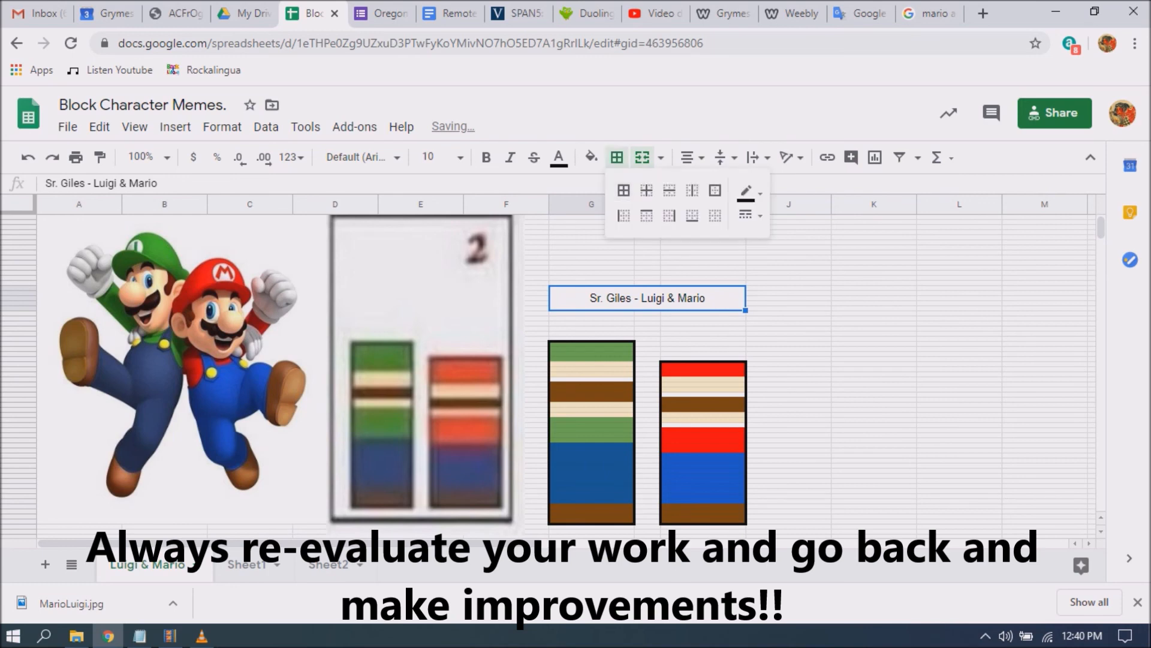
click(715, 190)
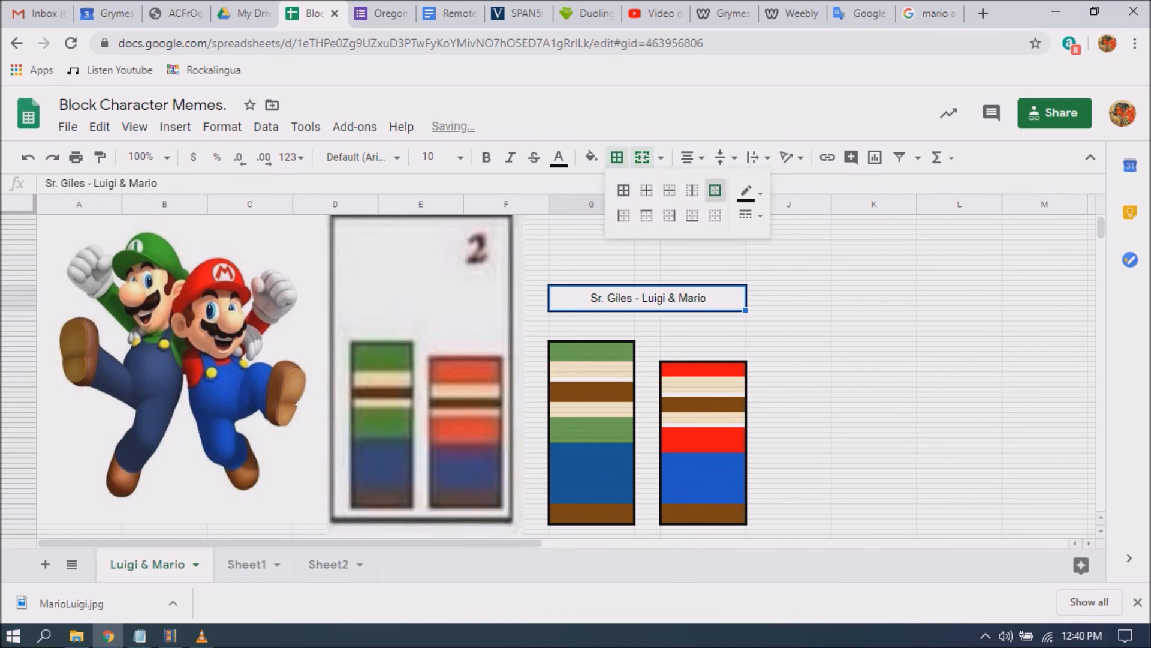
click(598, 262)
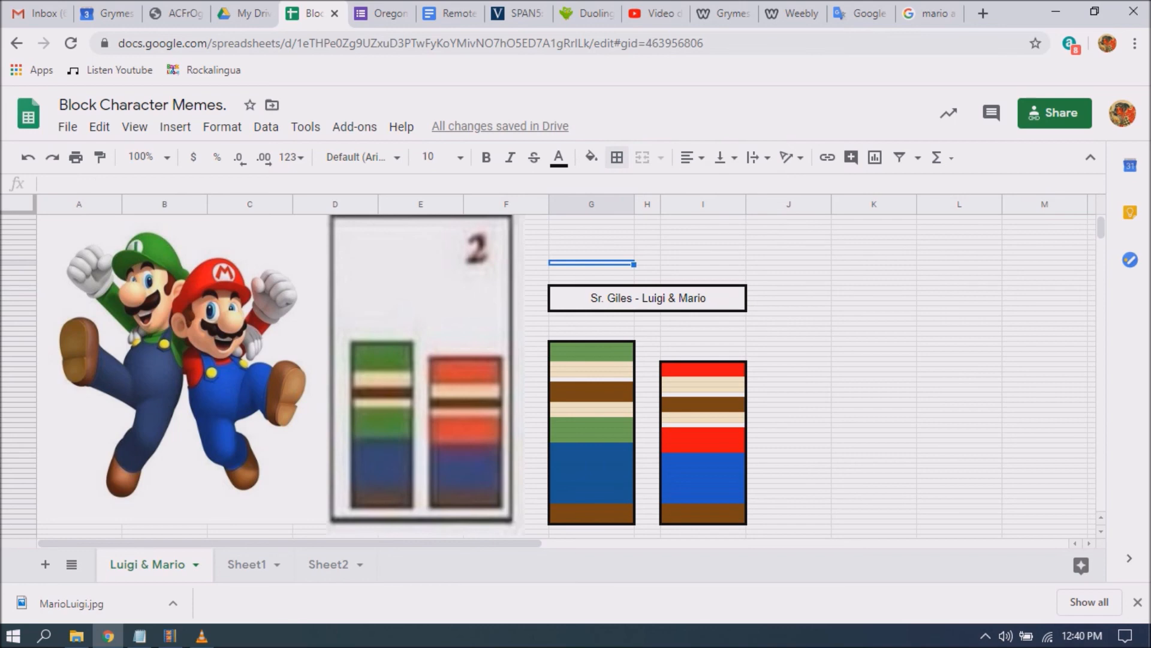
mouse_move(201, 636)
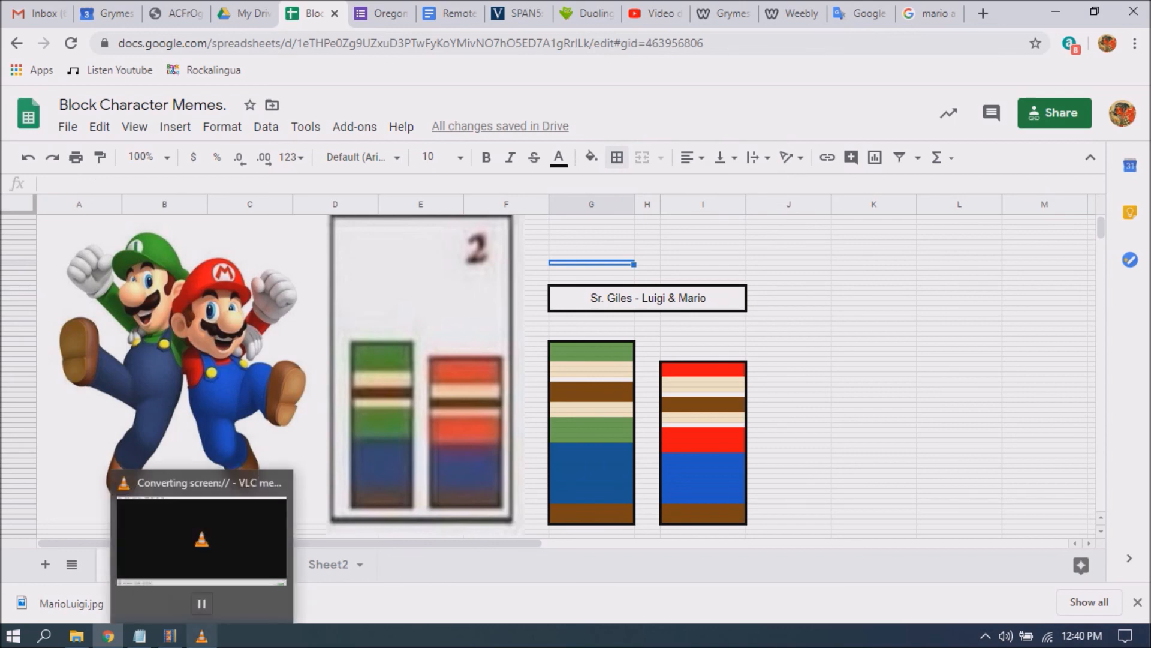